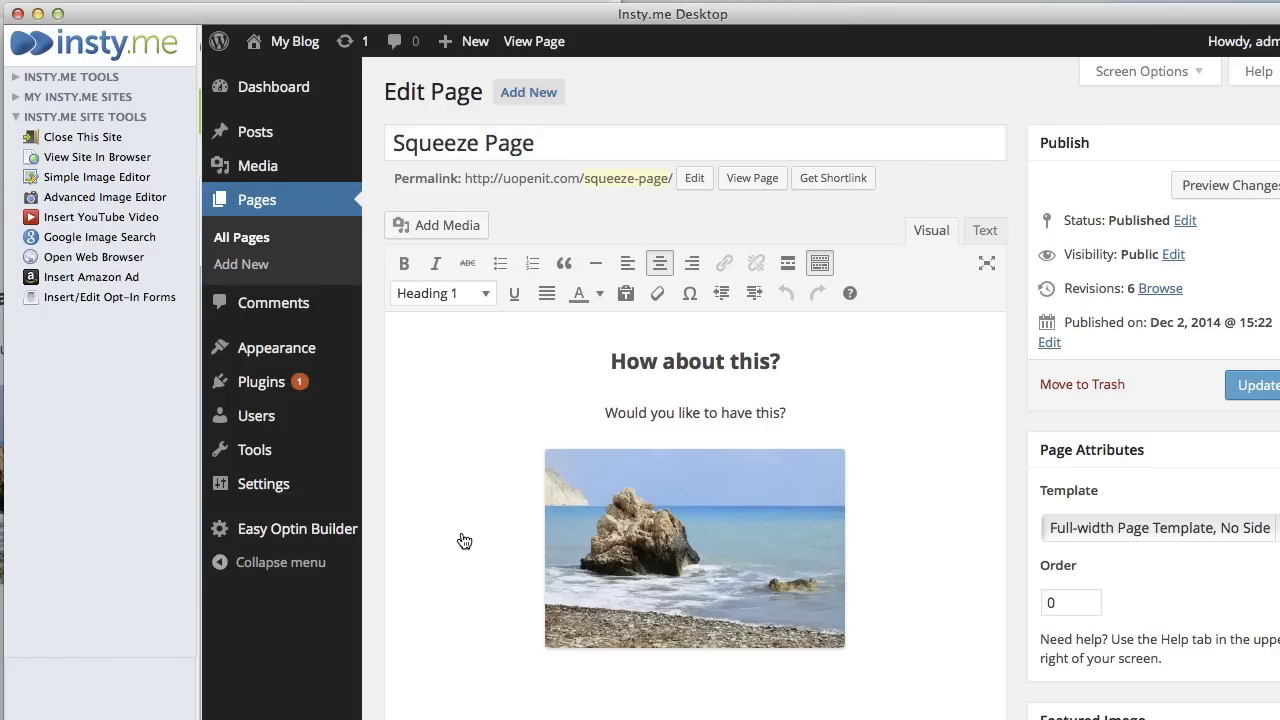
- Show the installed themes under Appearance to check that Twenty Twelve is active
{"action": "mouse_move", "coordinate": [280, 358]}
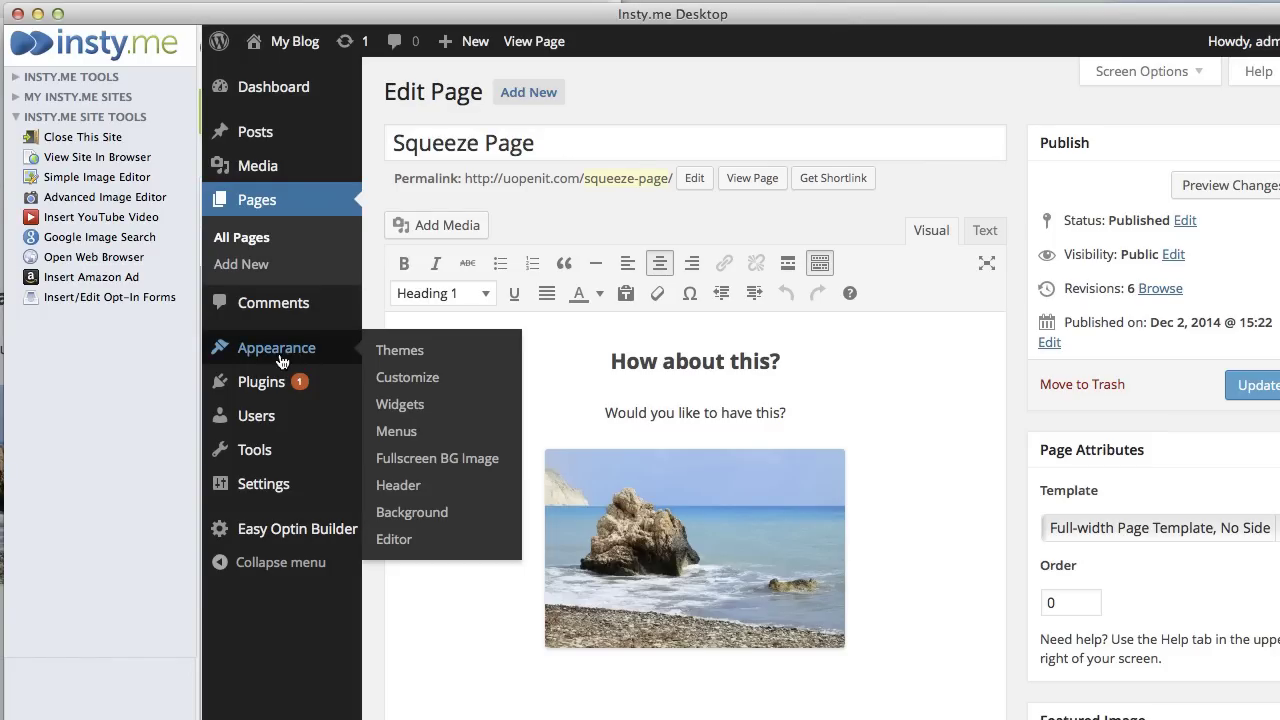
{"action": "left_click", "coordinate": [429, 355]}
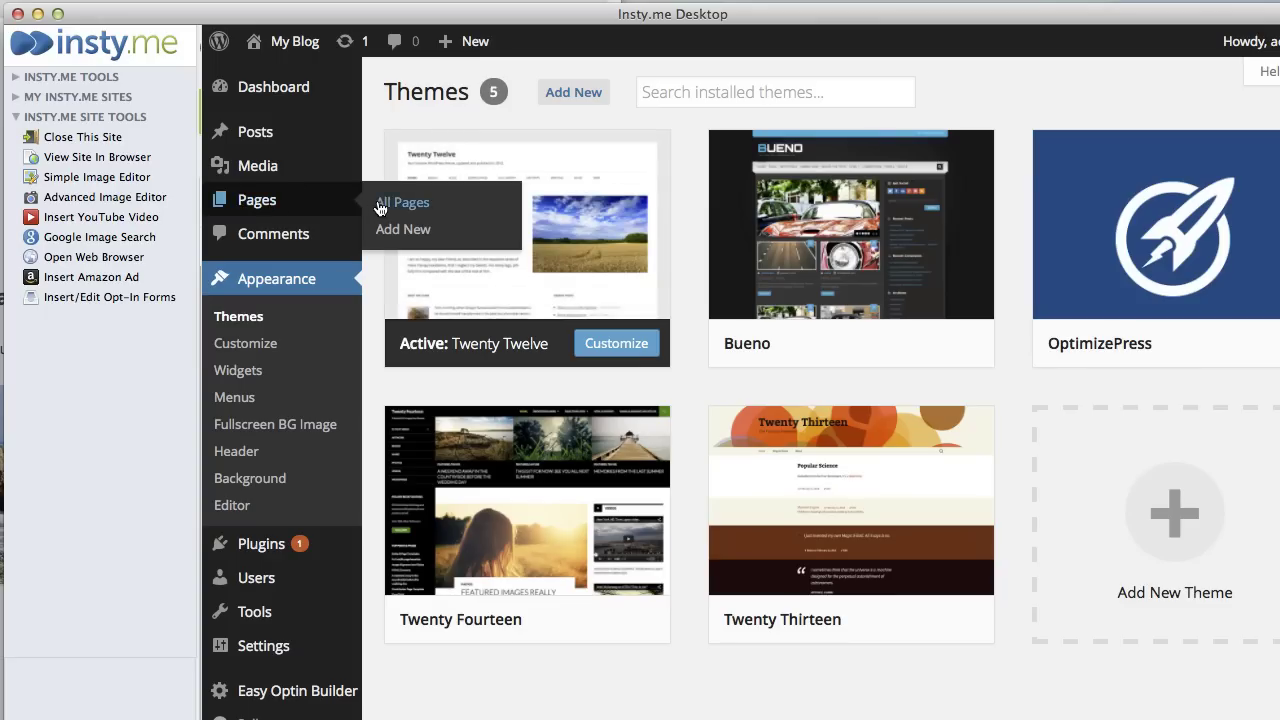
- Give the Squeeze Page the Full-width Page Template, No Sidebar template and update it
{"action": "left_click", "coordinate": [380, 205]}
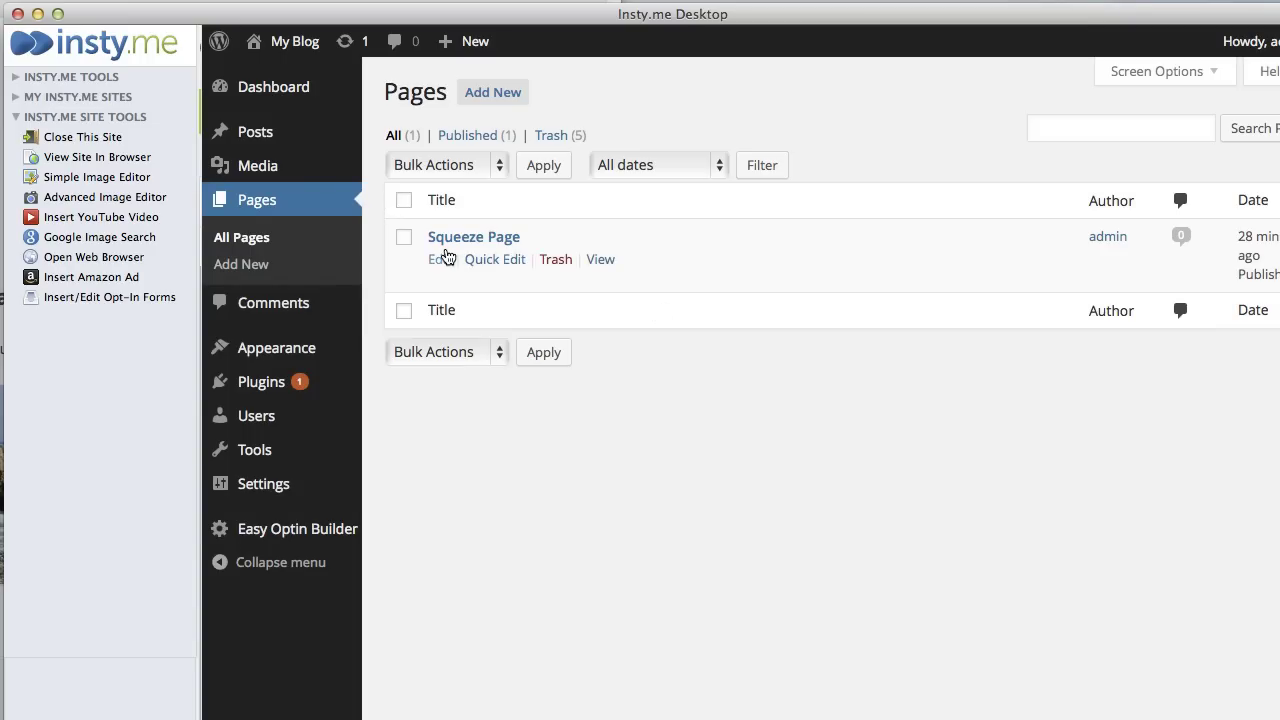
{"action": "left_click", "coordinate": [440, 262]}
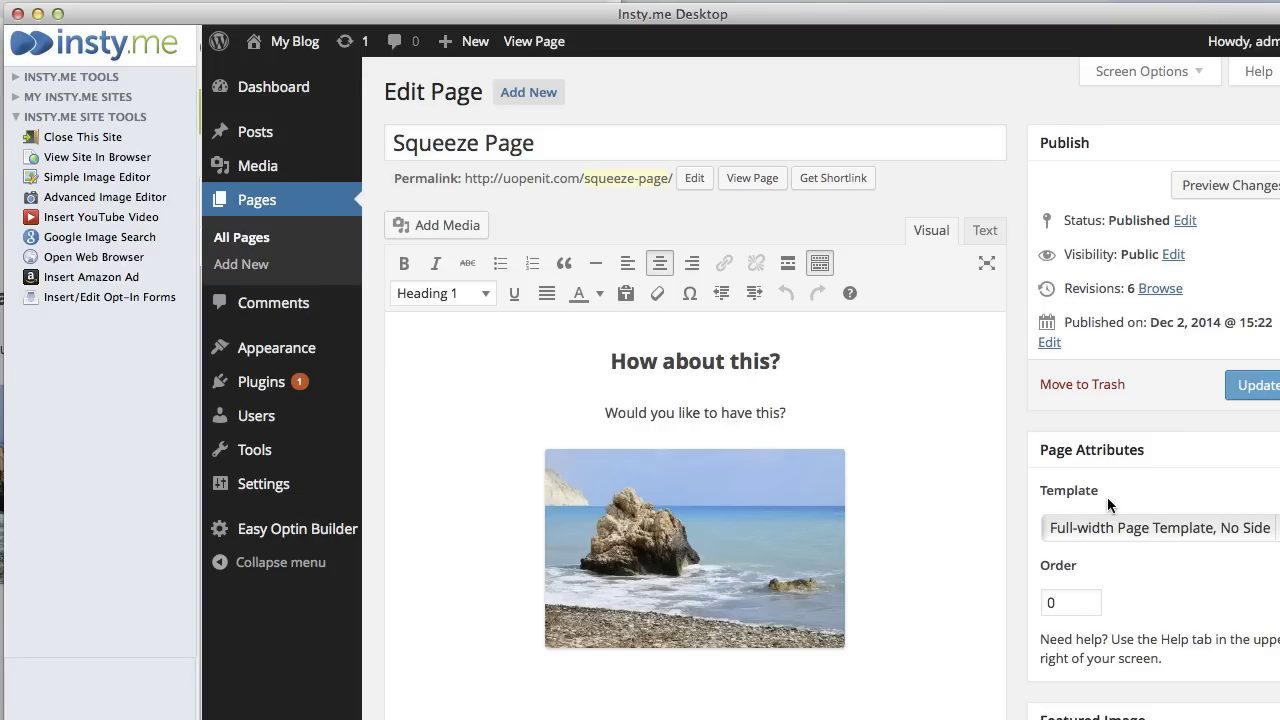
{"action": "left_click", "coordinate": [1274, 530]}
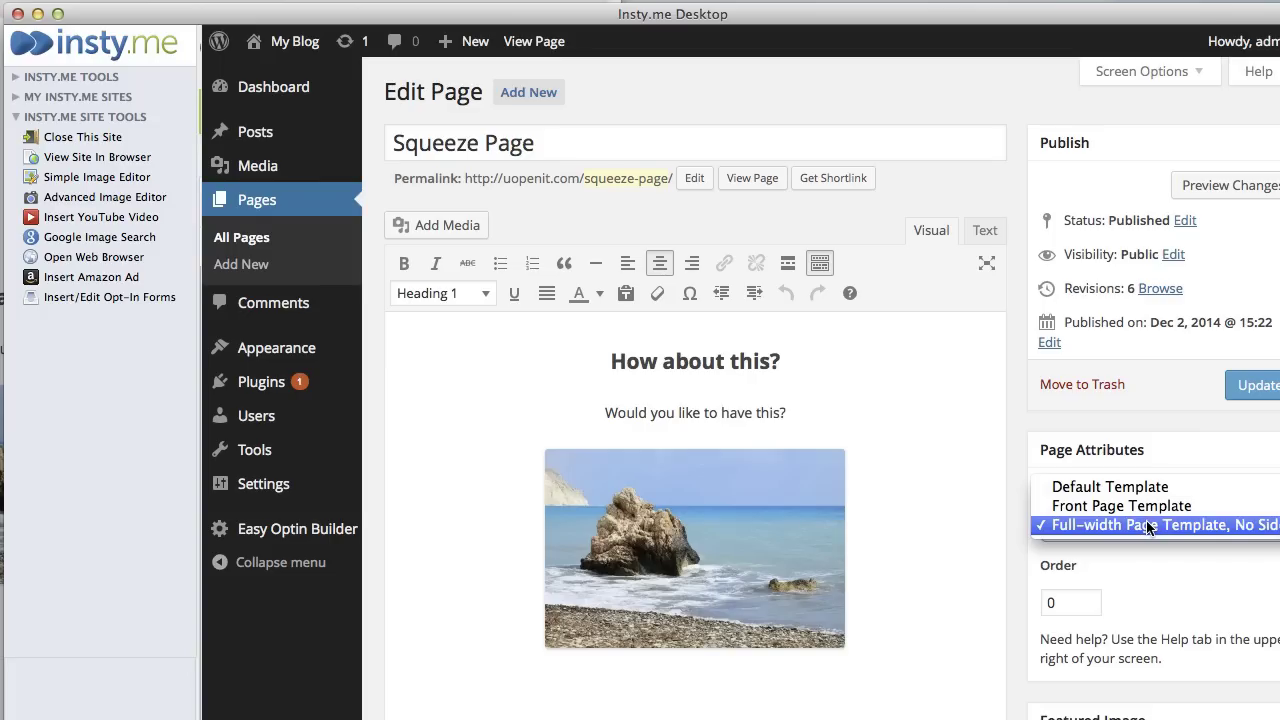
{"action": "left_click", "coordinate": [1149, 528]}
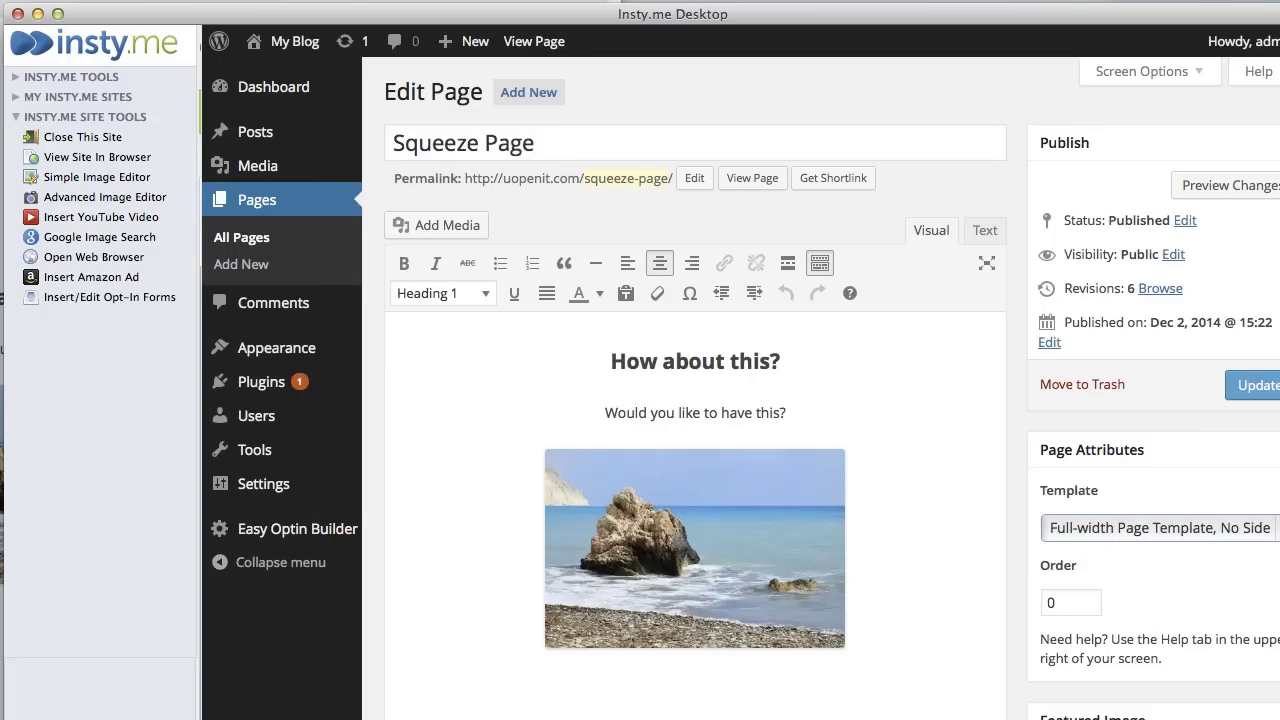
{"action": "left_click", "coordinate": [1258, 385]}
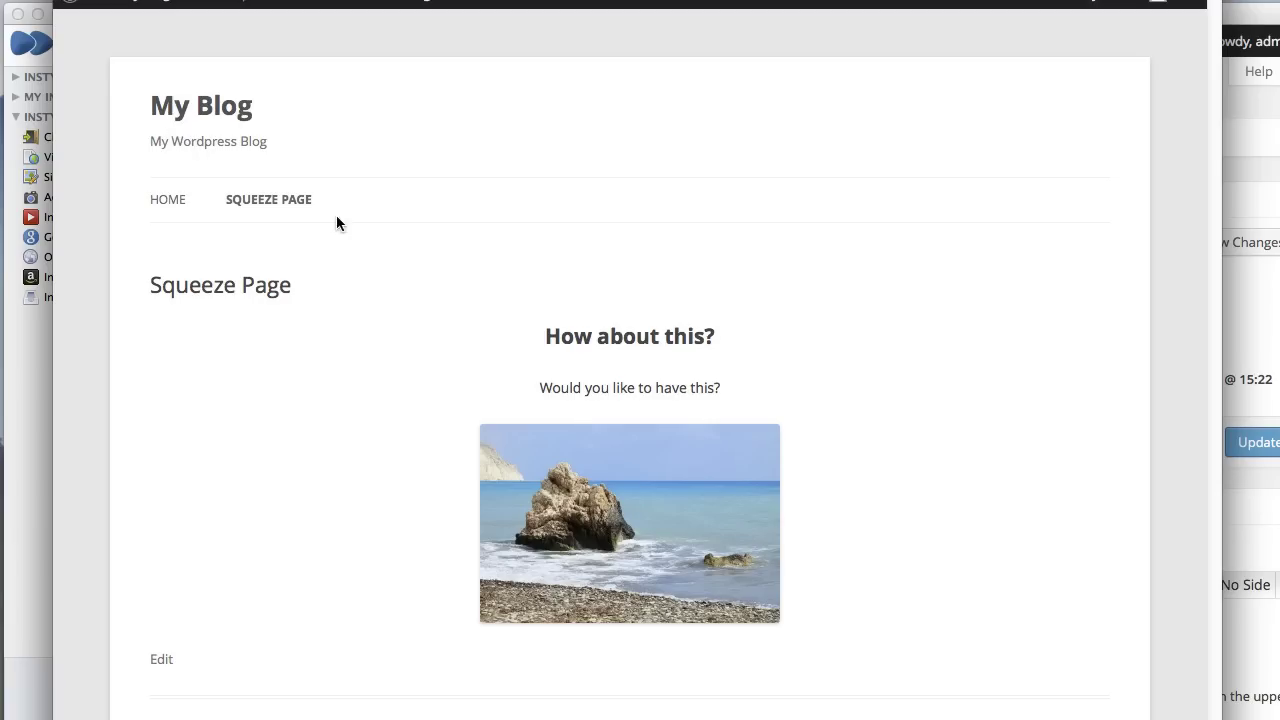
{"action": "left_click_drag", "start_coordinate": [312, 290], "coordinate": [155, 288]}
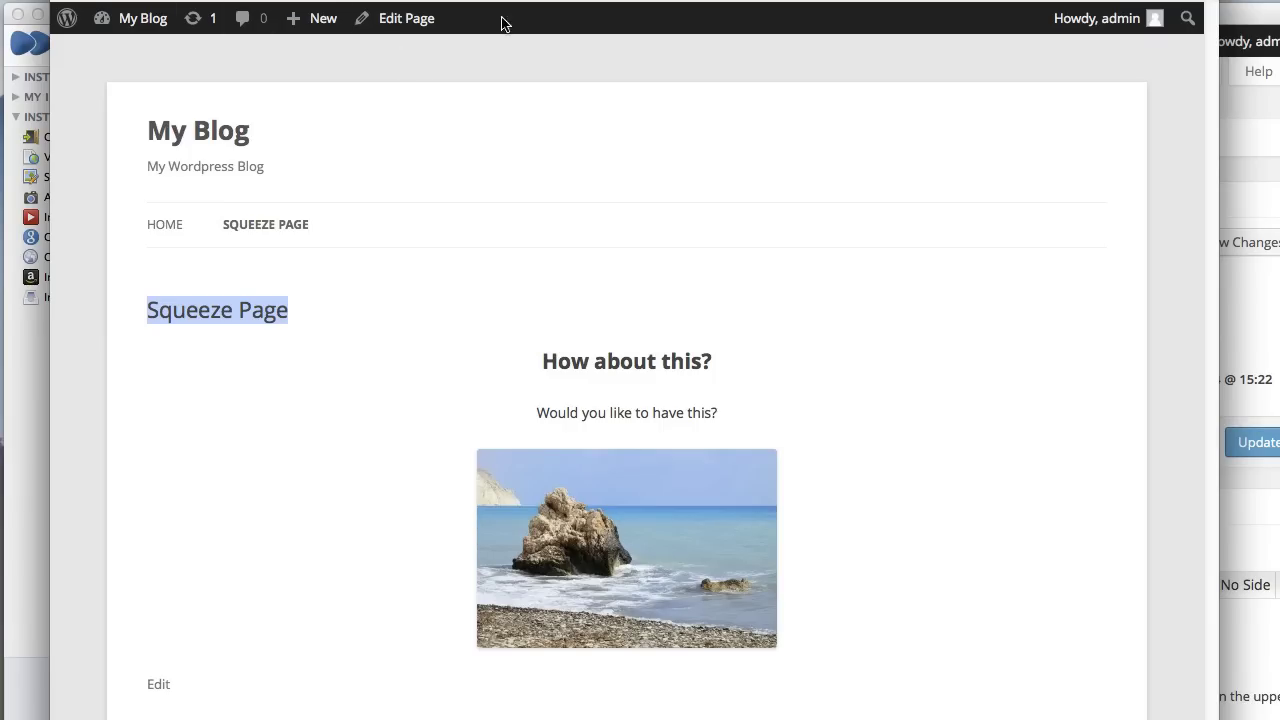
{"action": "left_click", "coordinate": [160, 586]}
{"action": "left_click", "coordinate": [626, 479]}
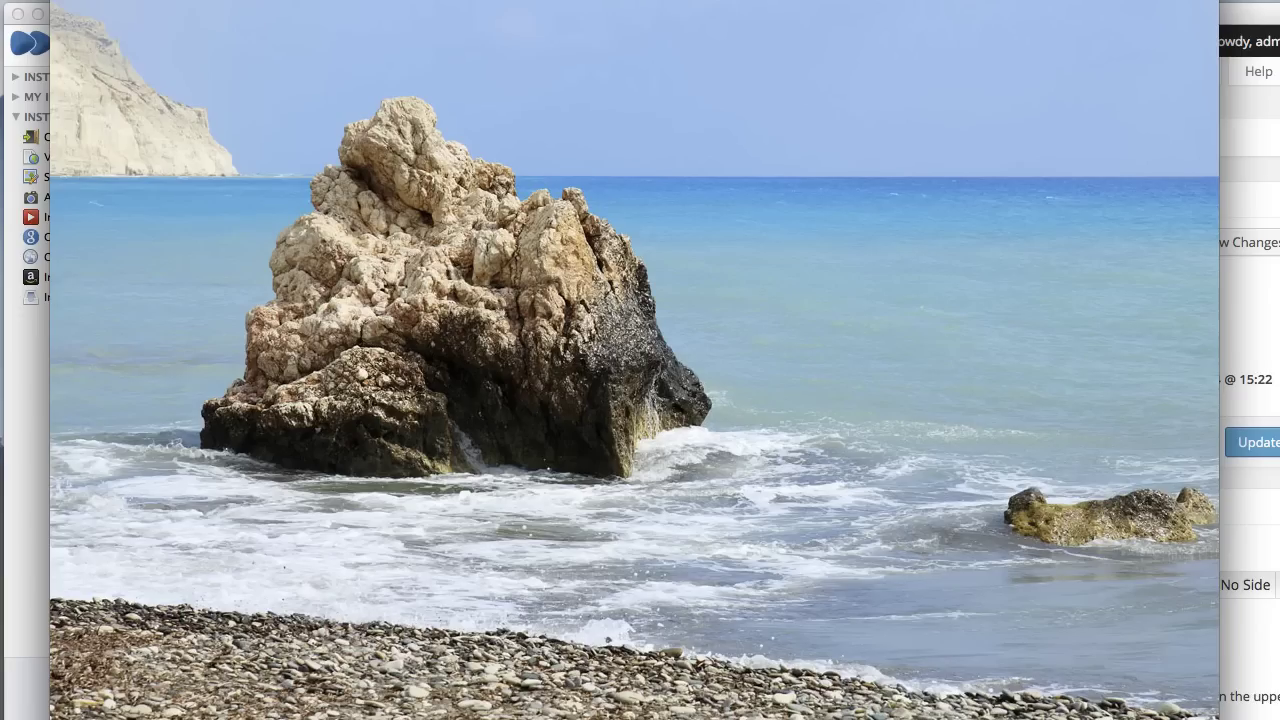
{"action": "left_click_drag", "start_coordinate": [185, 1], "coordinate": [157, 3]}
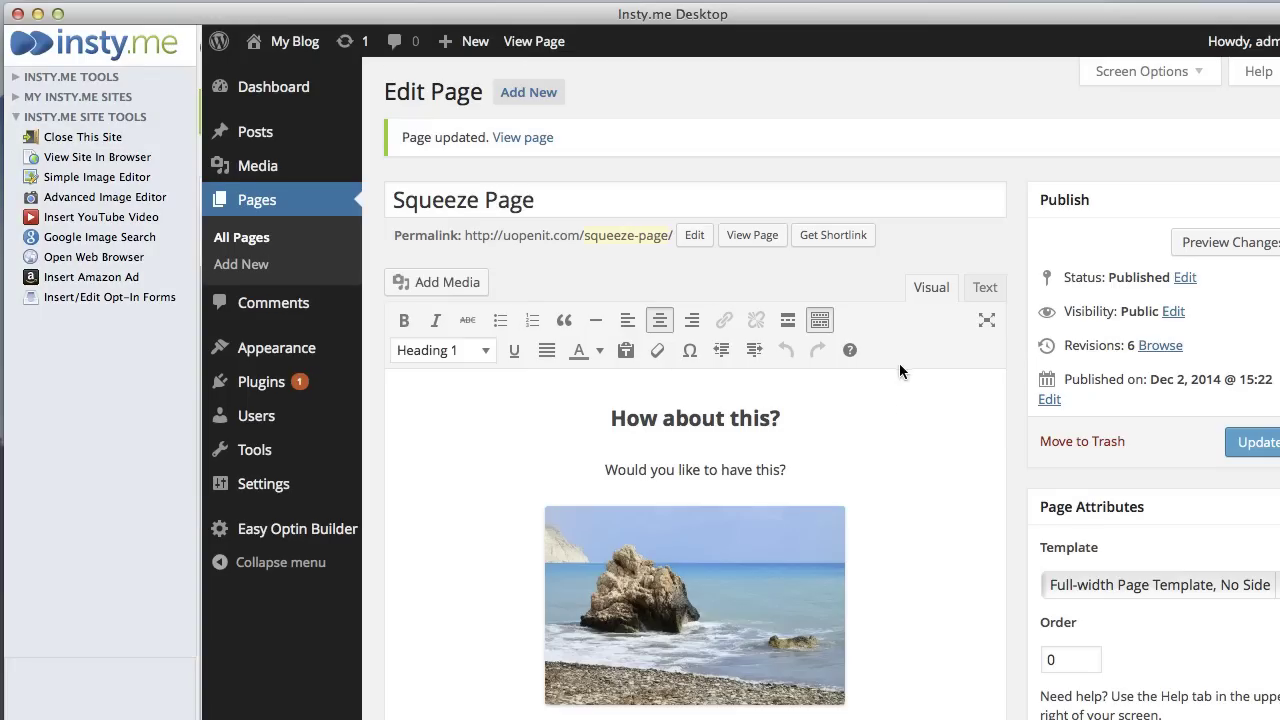
- Move the cursor down into the 'Would you like to have this?' line of the page text
{"action": "key", "text": "Down"}
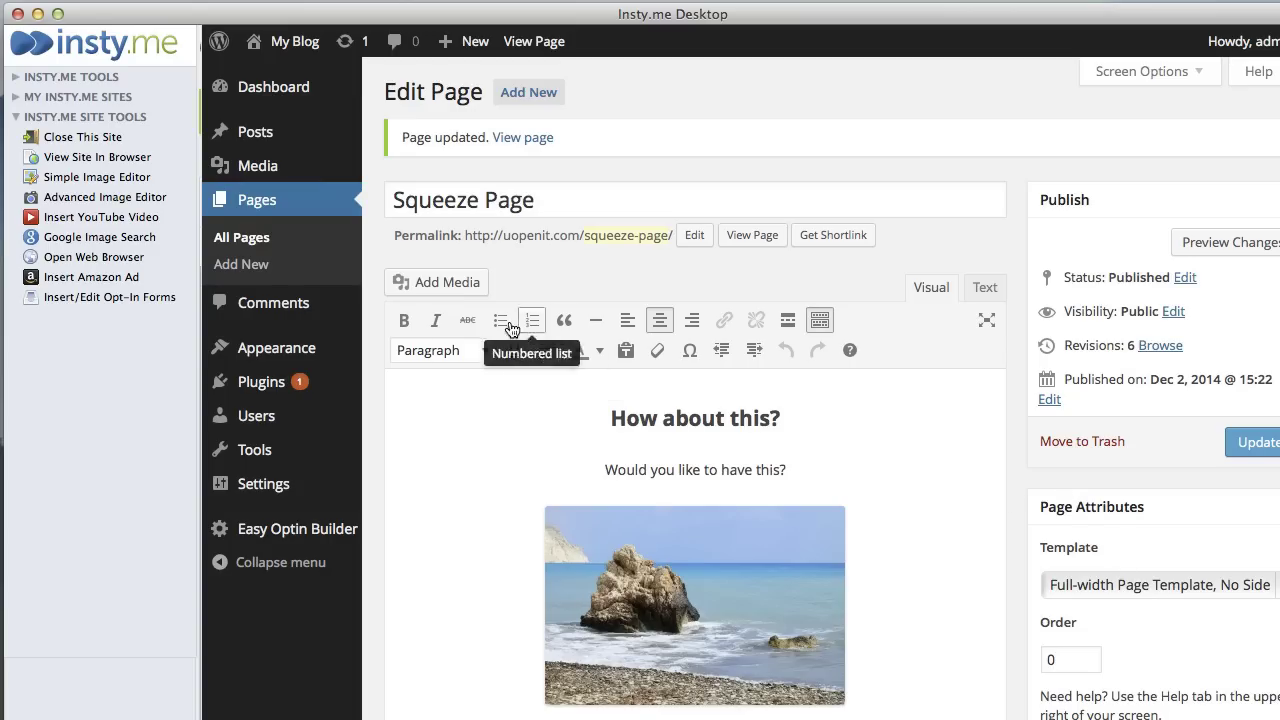
{"action": "mouse_move", "coordinate": [278, 347]}
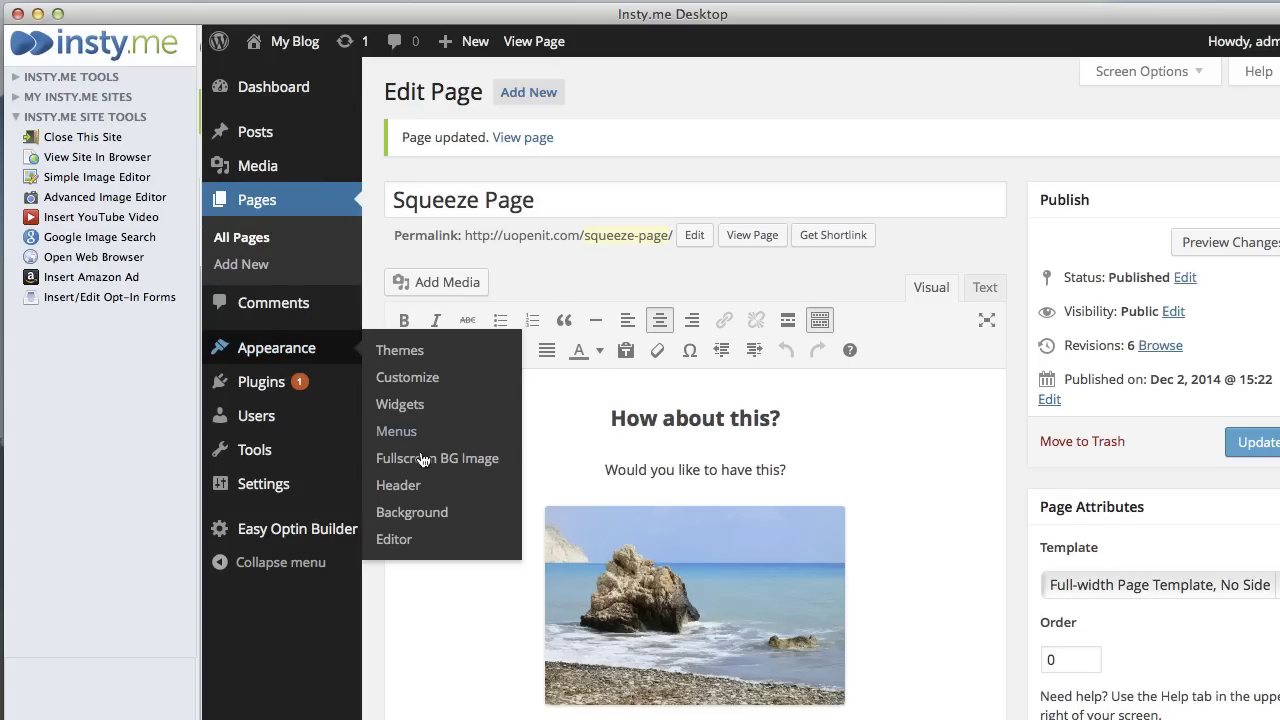
- Load Twenty Twelve's page-templates/full-width.php file in the theme editor instead of style.css
{"action": "left_click", "coordinate": [398, 542]}
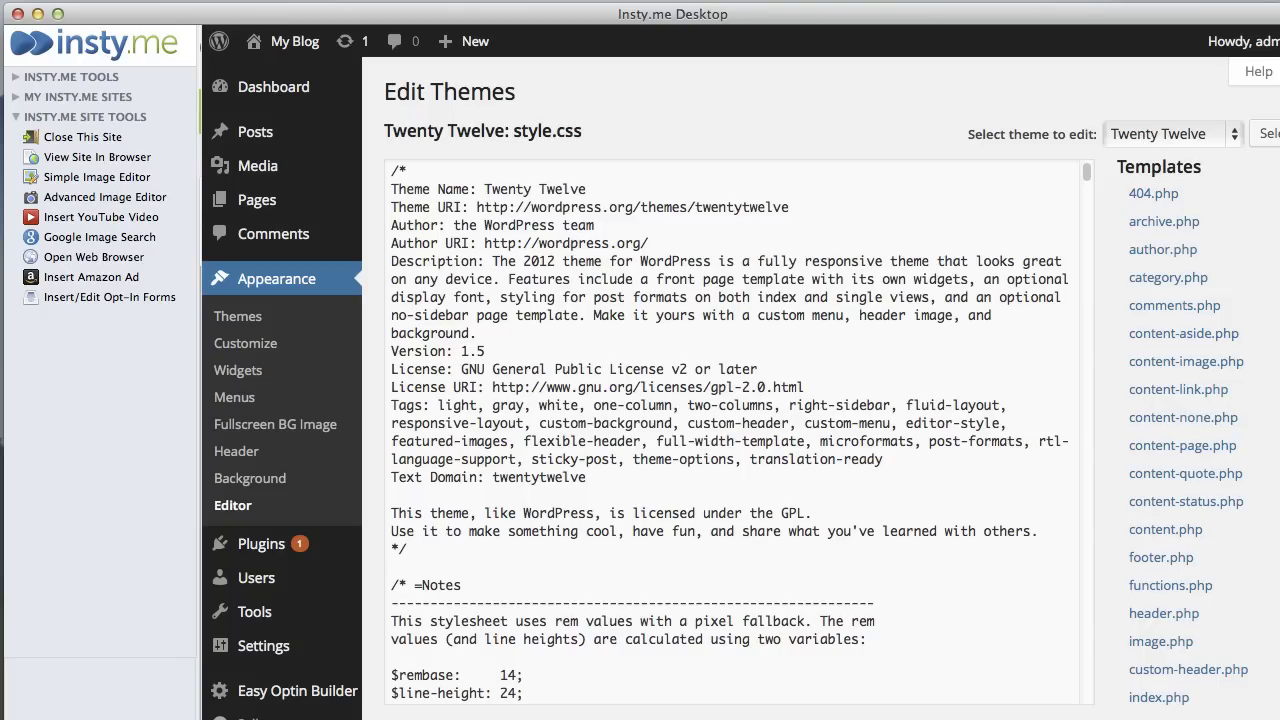
{"action": "scroll", "coordinate": [1145, 140], "scroll_direction": "down", "scroll_amount": 5}
{"action": "scroll", "coordinate": [1098, 300], "scroll_direction": "down", "scroll_amount": 1}
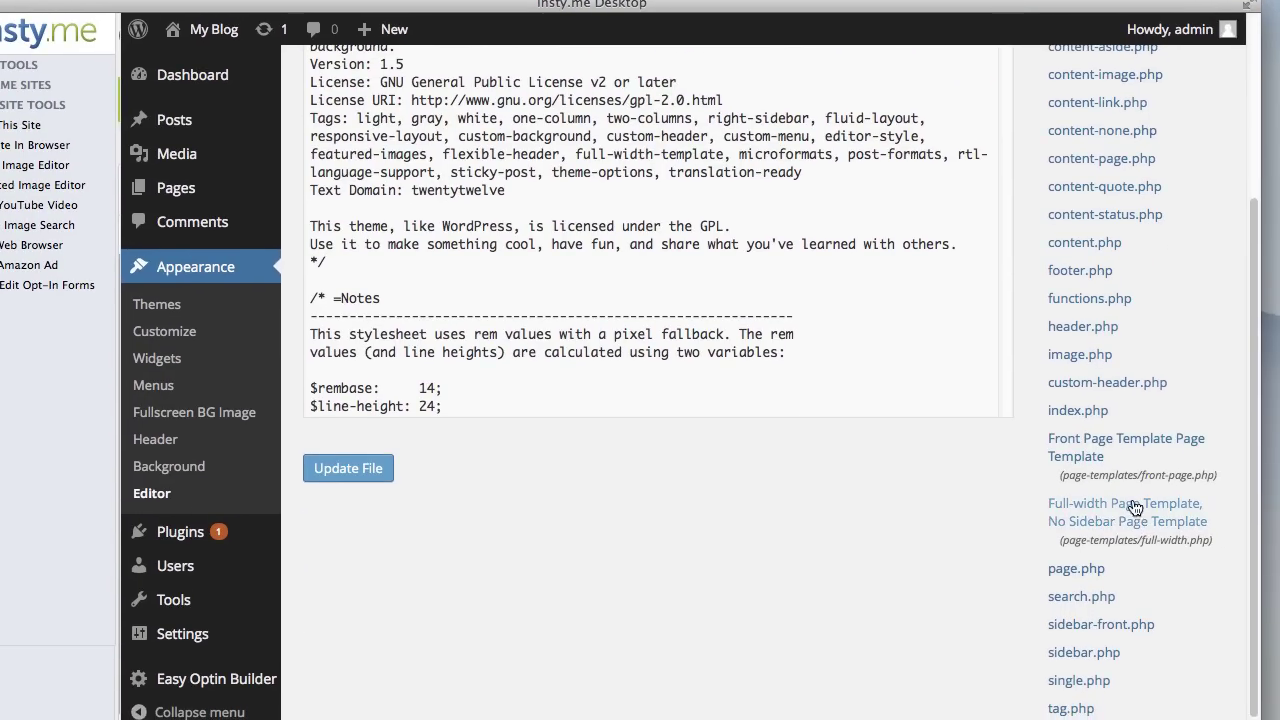
{"action": "left_click", "coordinate": [1133, 512]}
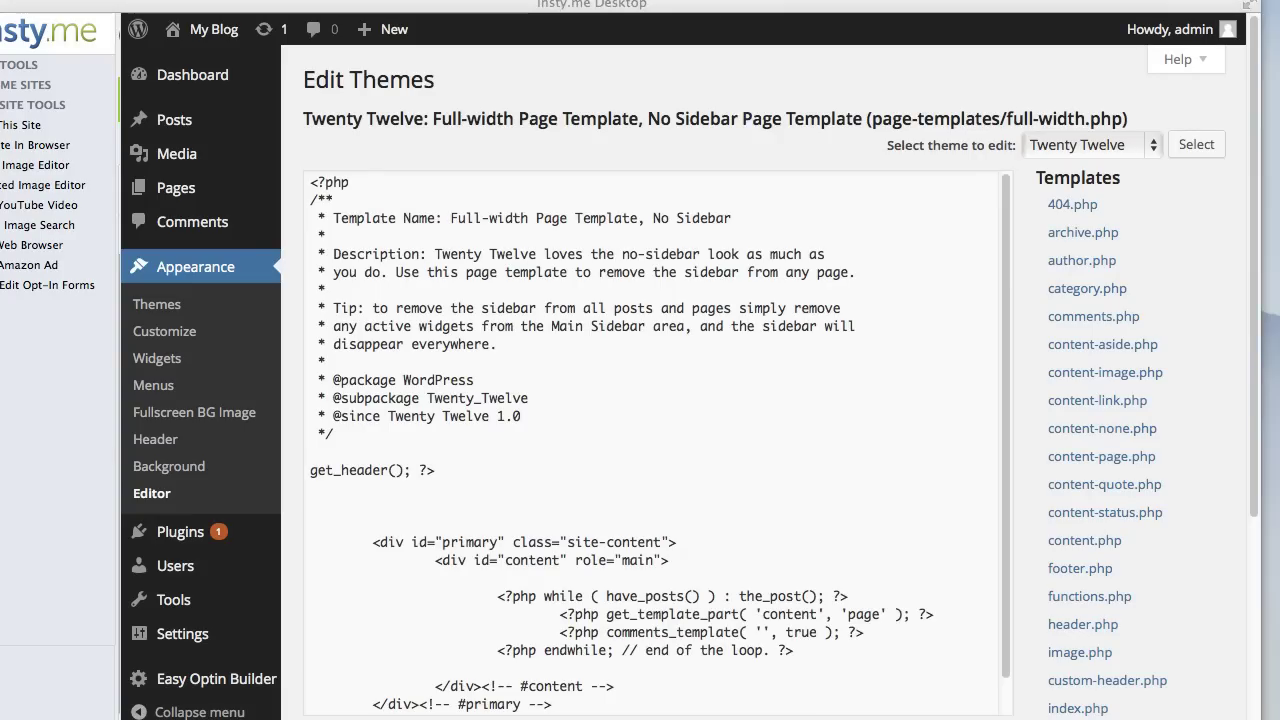
- Copy the prepared <style> block hiding #masthead and .entry-header from TextEdit
{"action": "key", "text": "super+Tab"}
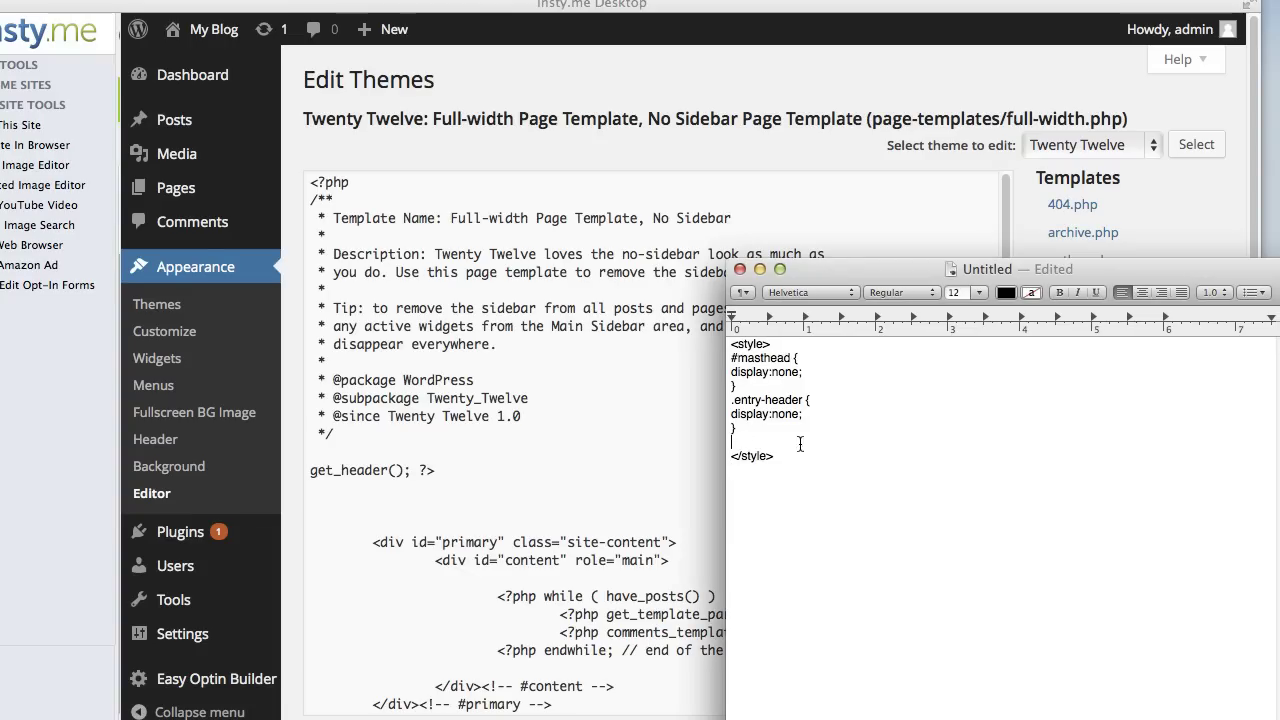
{"action": "key", "text": "BackSpace"}
{"action": "left_click_drag", "start_coordinate": [786, 446], "coordinate": [695, 344]}
{"action": "key", "text": "super+c"}
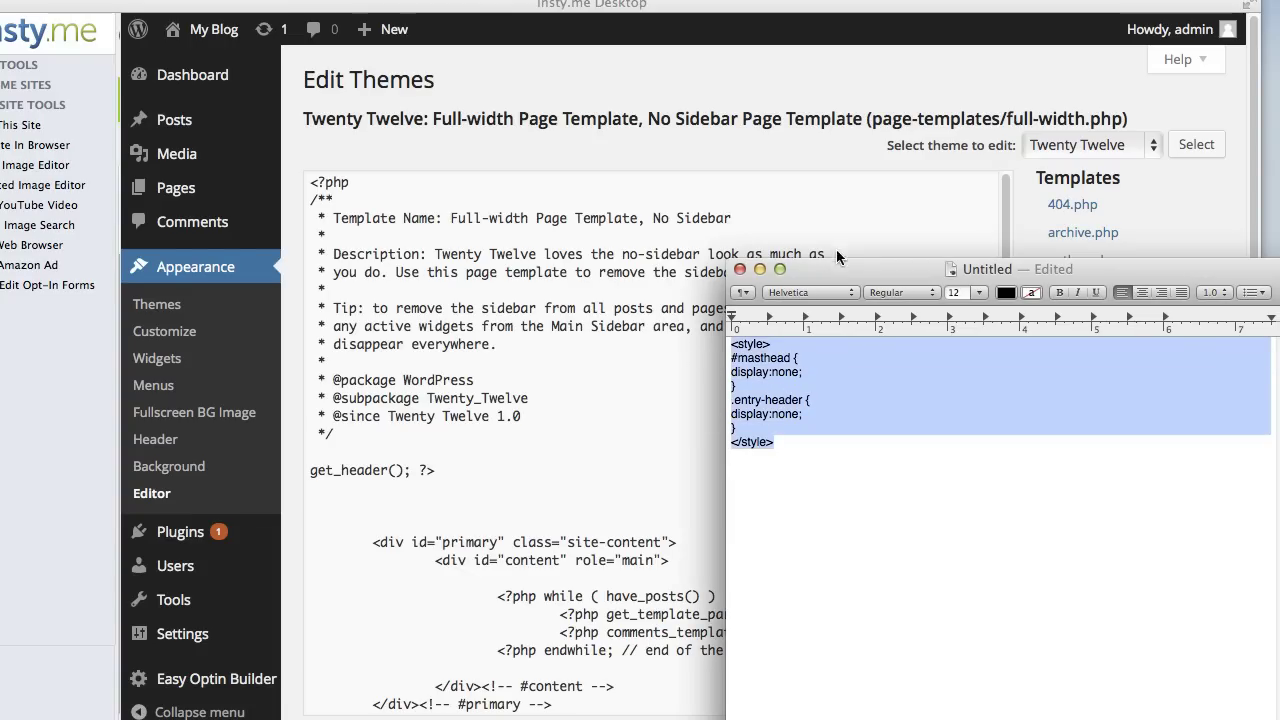
{"action": "left_click_drag", "start_coordinate": [846, 267], "coordinate": [975, 291]}
{"action": "key", "text": "super+h"}
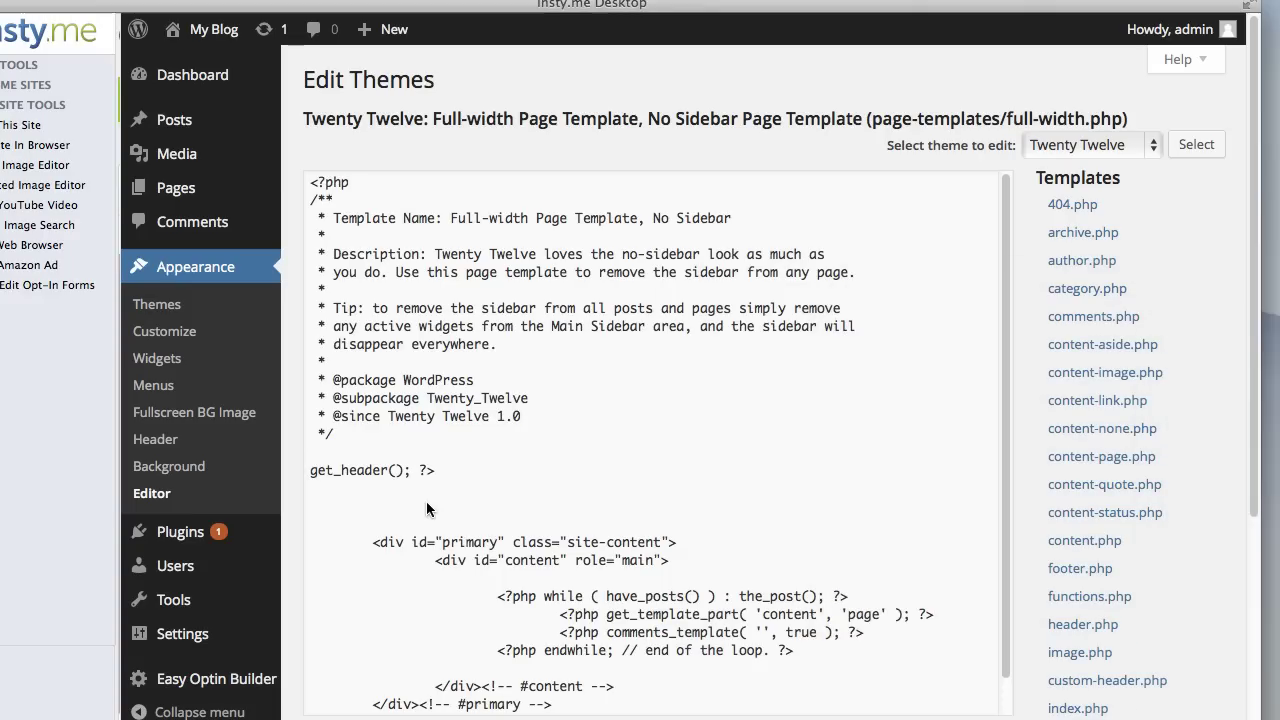
- Paste the style block below get_header(); ?> in full-width.php and save the file
{"action": "left_click", "coordinate": [396, 489]}
{"action": "key", "text": "Return"}
{"action": "key", "text": "super+Down"}
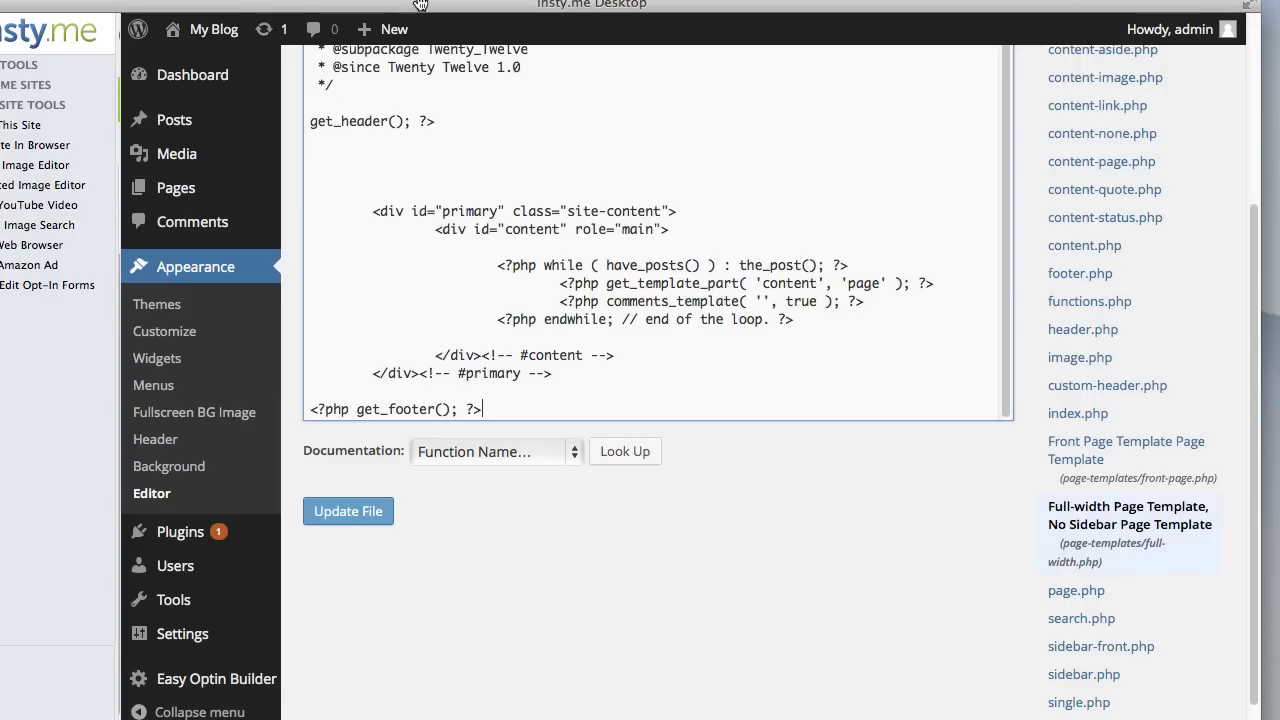
{"action": "right_click", "coordinate": [333, 156]}
{"action": "left_click", "coordinate": [388, 259]}
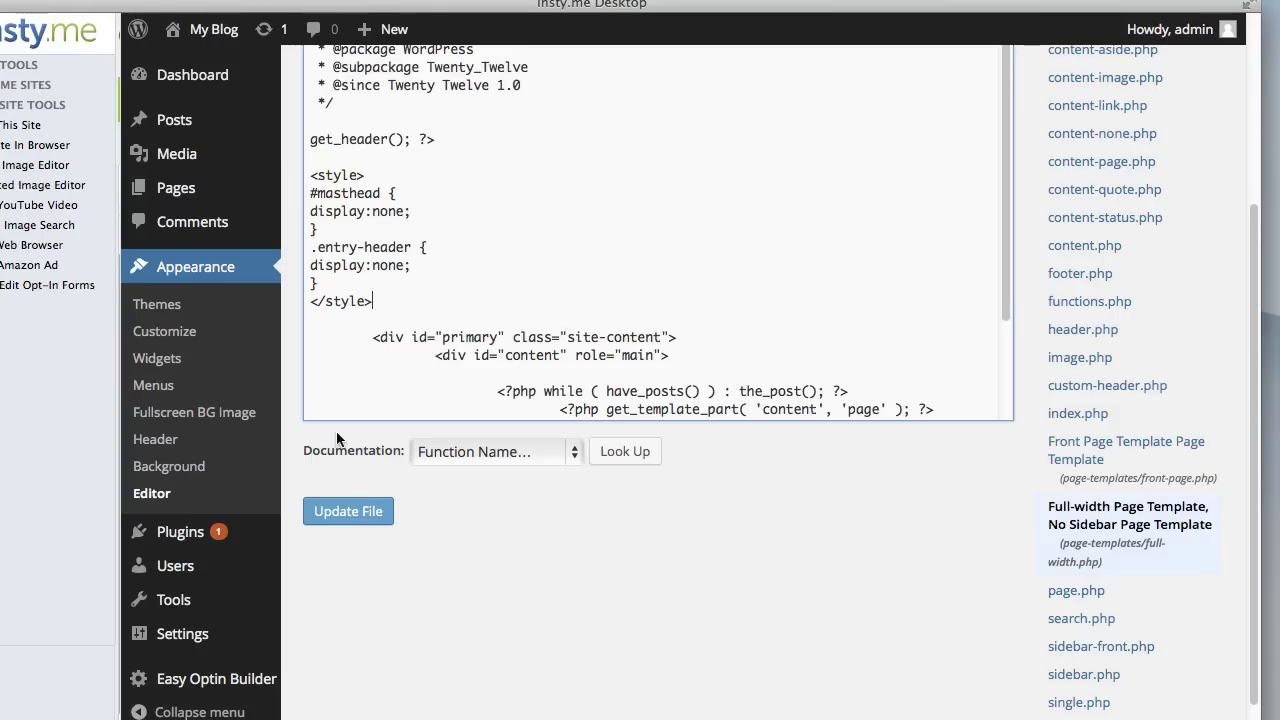
{"action": "left_click", "coordinate": [365, 518]}
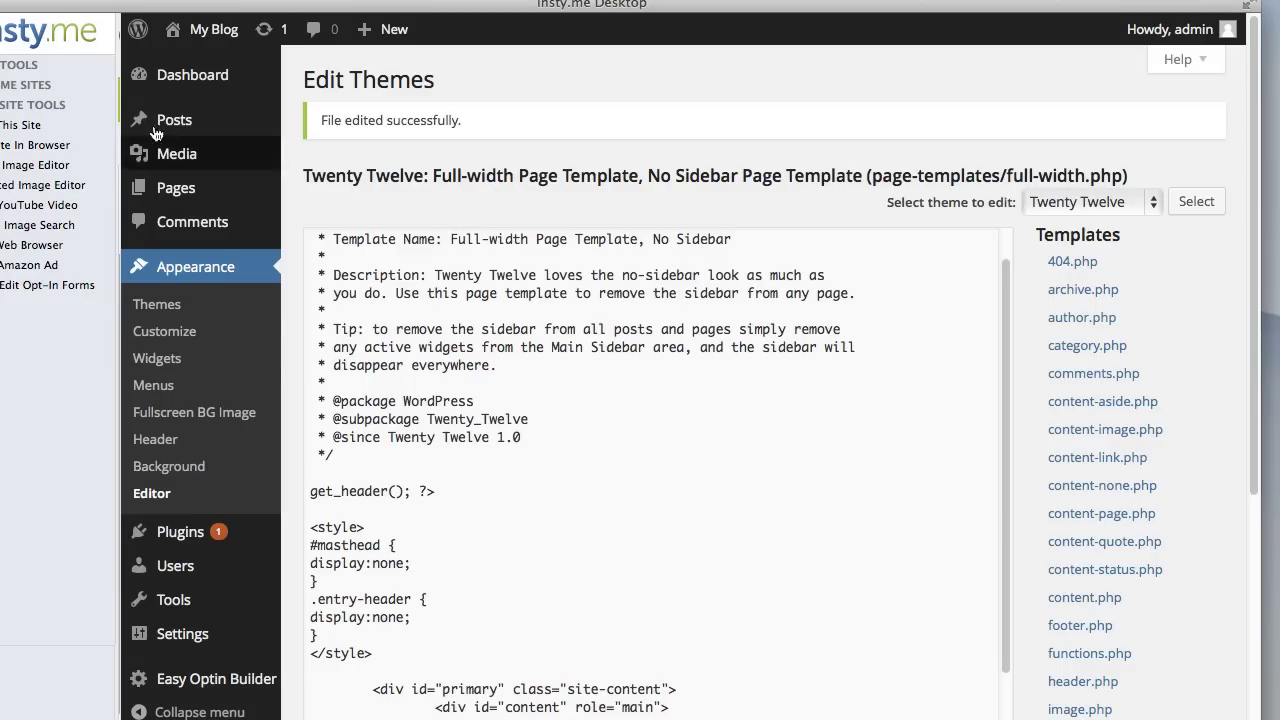
- Reopen the Squeeze Page editor and enlarge its live page window to check the header and title are gone
{"action": "mouse_move", "coordinate": [152, 190]}
{"action": "left_click", "coordinate": [321, 190]}
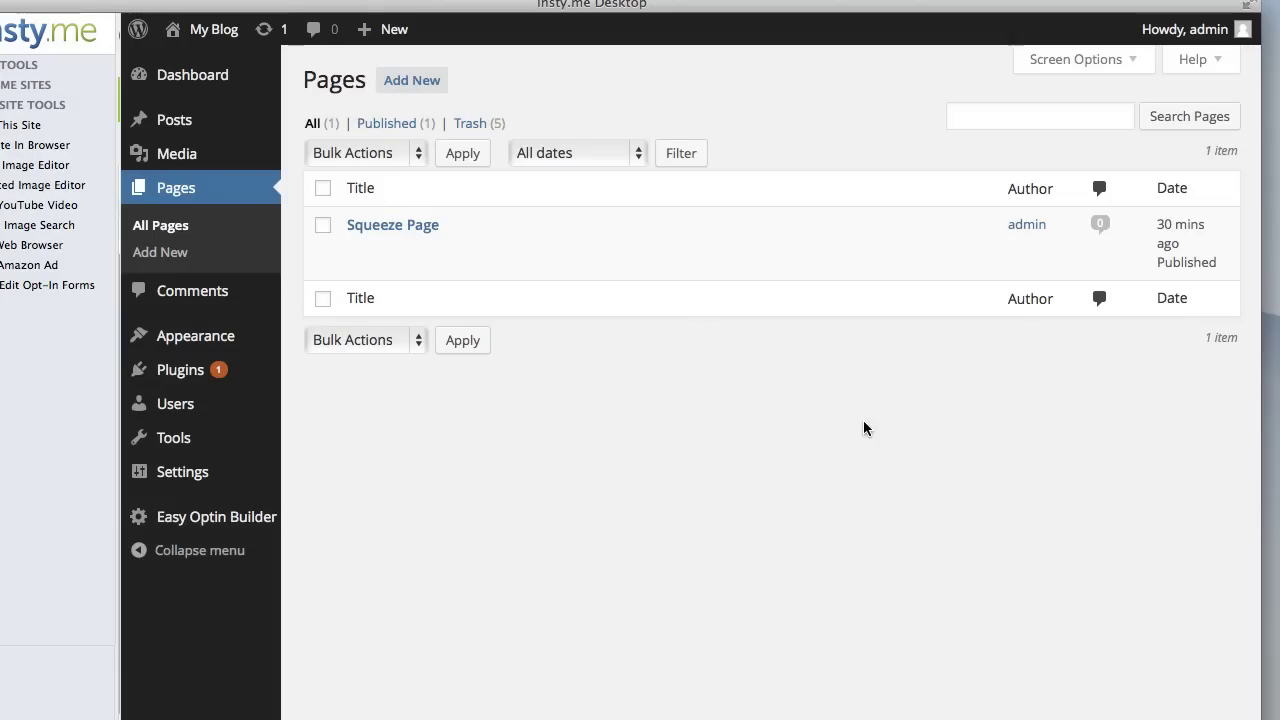
{"action": "left_click", "coordinate": [393, 225]}
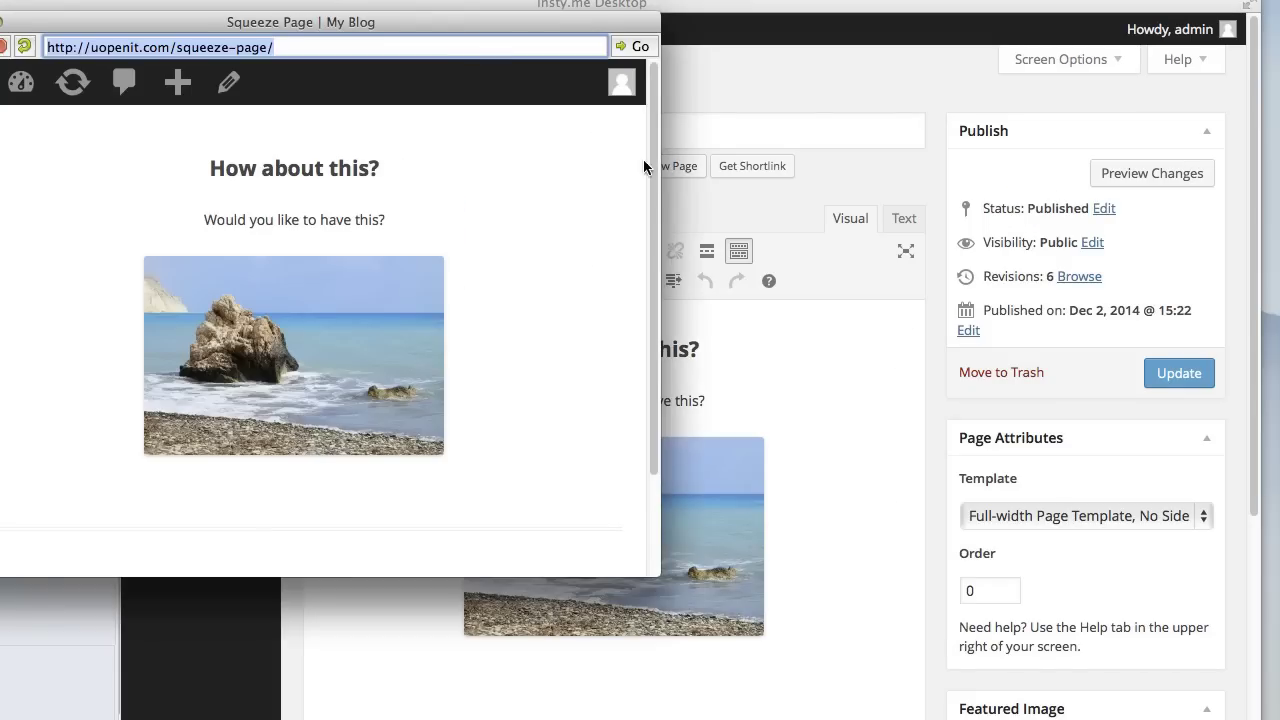
{"action": "left_click_drag", "start_coordinate": [445, 23], "coordinate": [535, 24]}
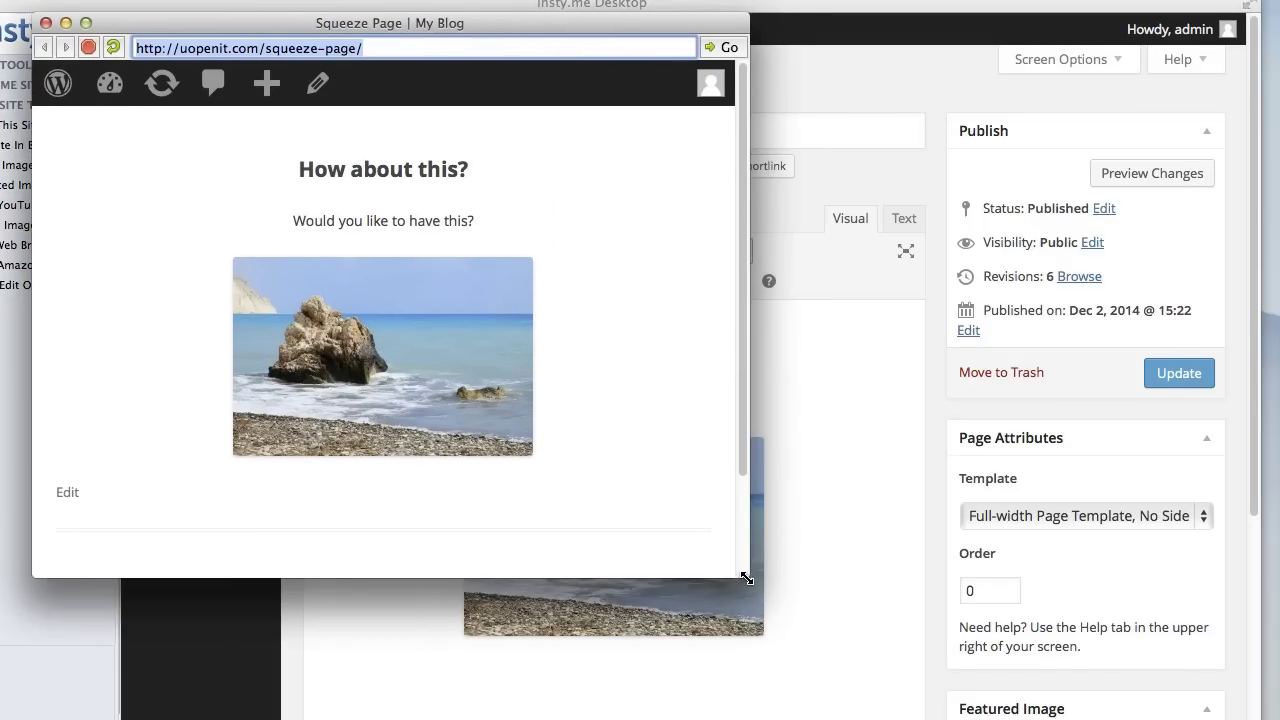
{"action": "left_click_drag", "start_coordinate": [746, 576], "coordinate": [1279, 719]}
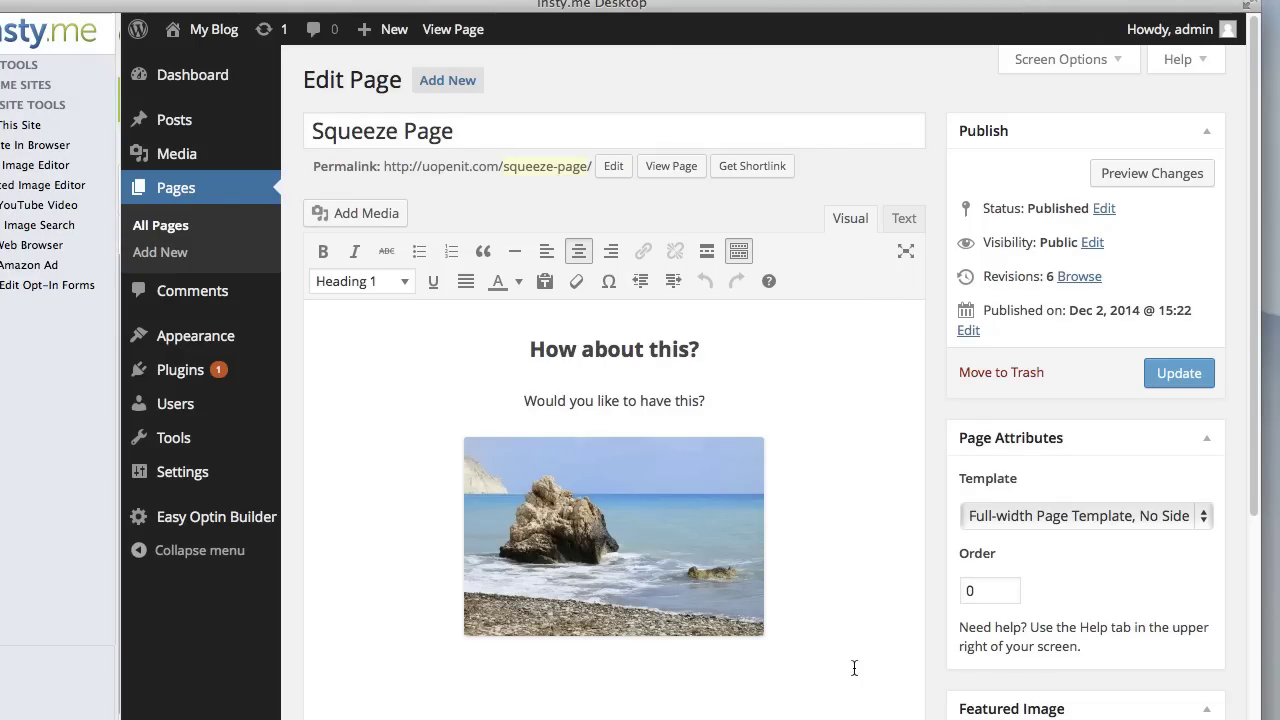
- Add two empty lines below the beach image and bring up the Insty.me opt-in forms list
{"action": "left_click", "coordinate": [763, 489]}
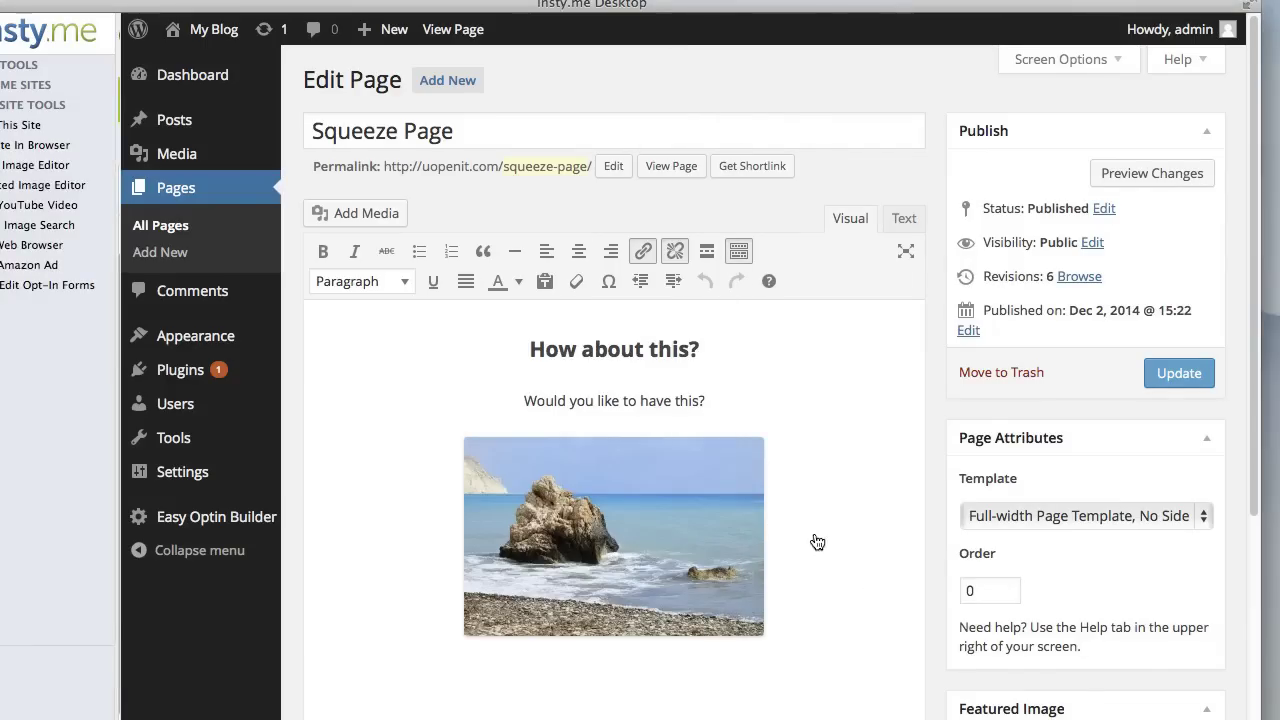
{"action": "scroll", "coordinate": [840, 554], "scroll_direction": "down", "scroll_amount": 3}
{"action": "scroll", "coordinate": [869, 400], "scroll_direction": "down", "scroll_amount": 4}
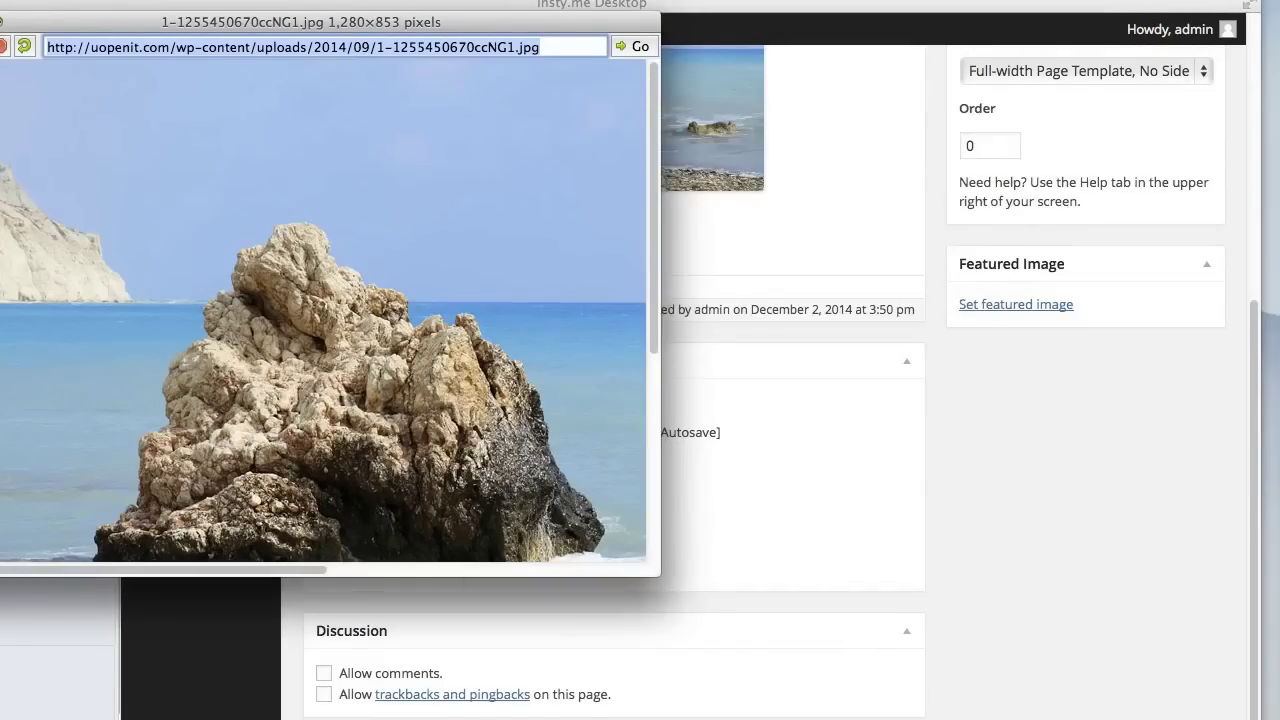
{"action": "left_click", "coordinate": [869, 400]}
{"action": "key", "text": "Return"}
{"action": "key", "text": "Return"}
{"action": "key", "text": "Return"}
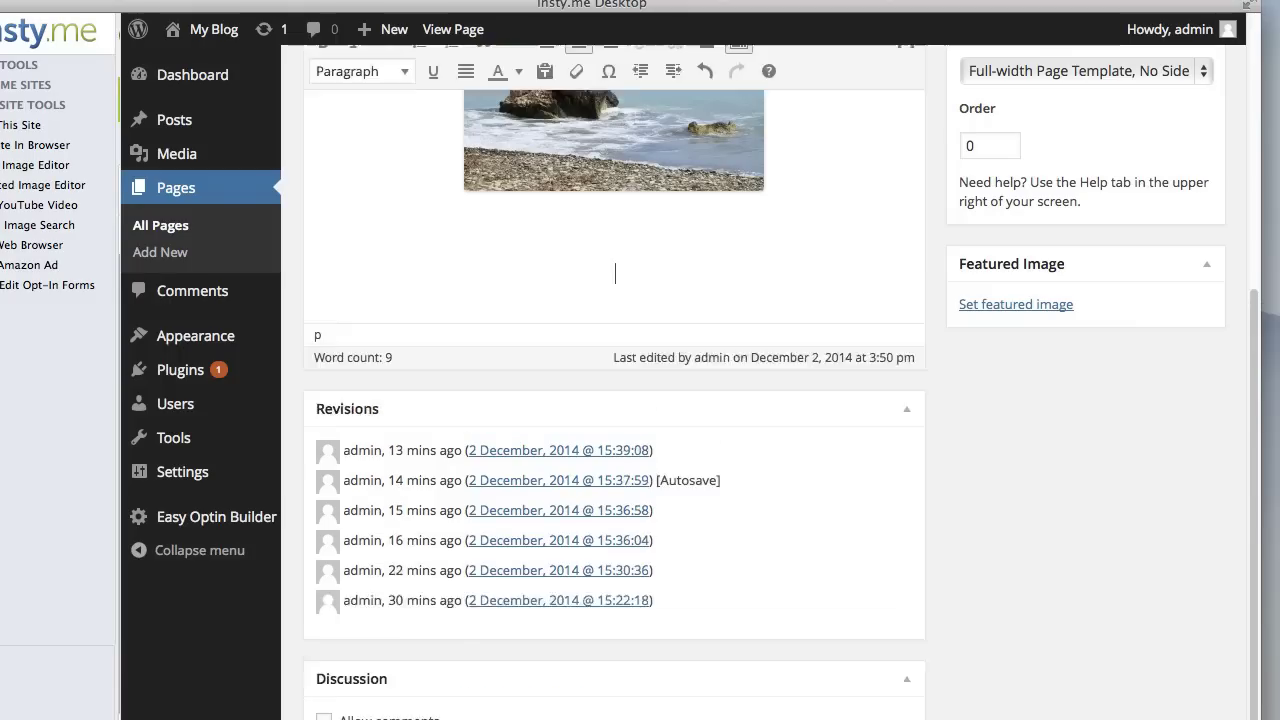
{"action": "key", "text": "Return"}
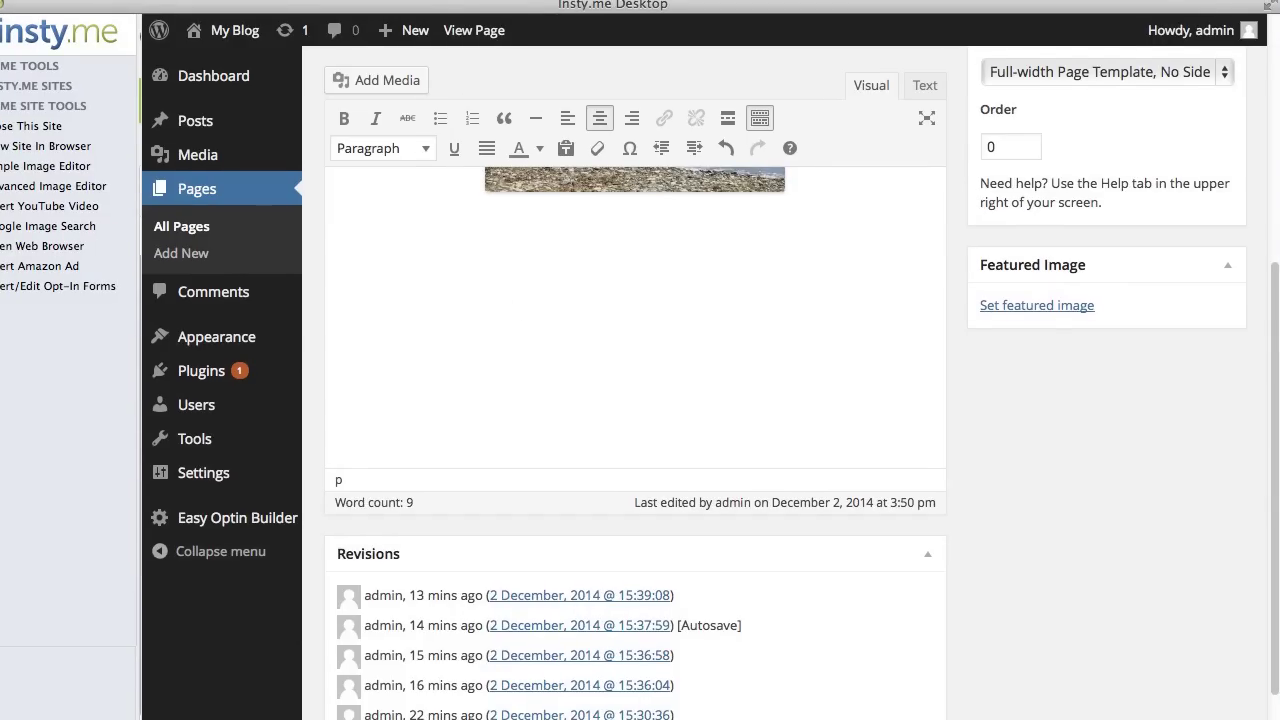
{"action": "left_click", "coordinate": [128, 290]}
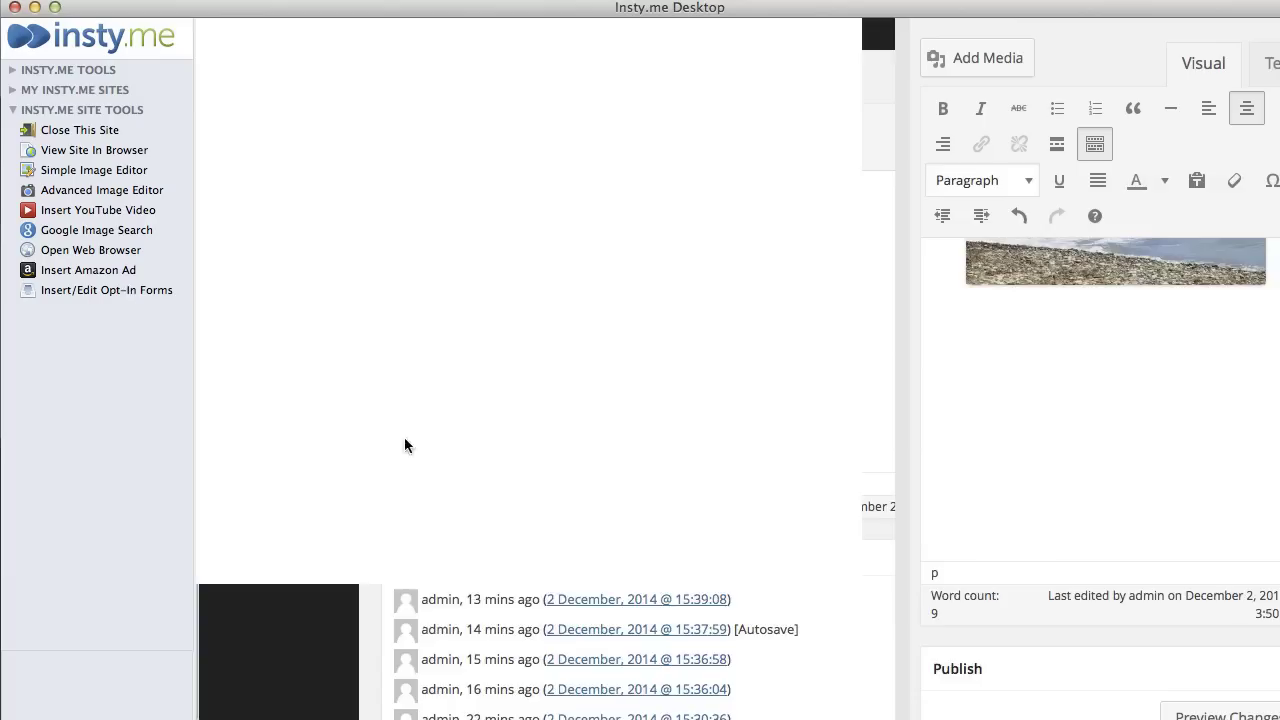
- Create a new opt-in form using Test Brand and its Test List
{"action": "left_click", "coordinate": [335, 42]}
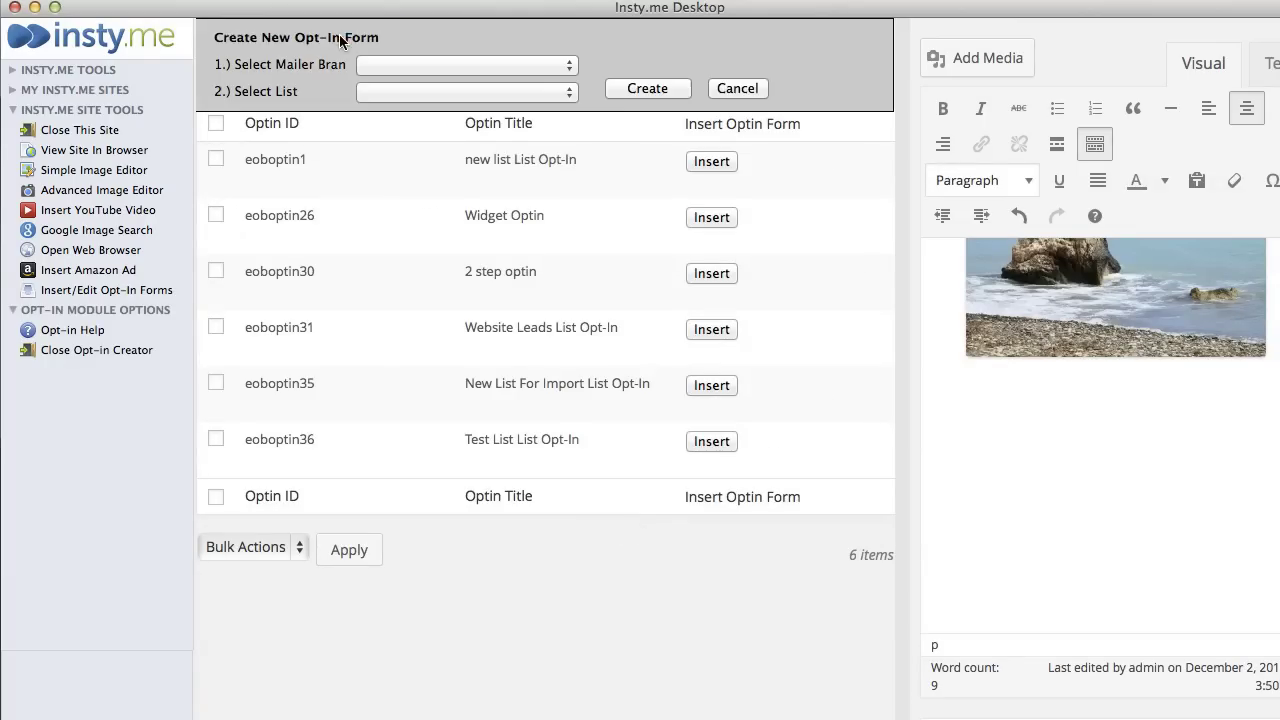
{"action": "left_click", "coordinate": [562, 66]}
{"action": "left_click", "coordinate": [511, 90]}
{"action": "left_click", "coordinate": [462, 91]}
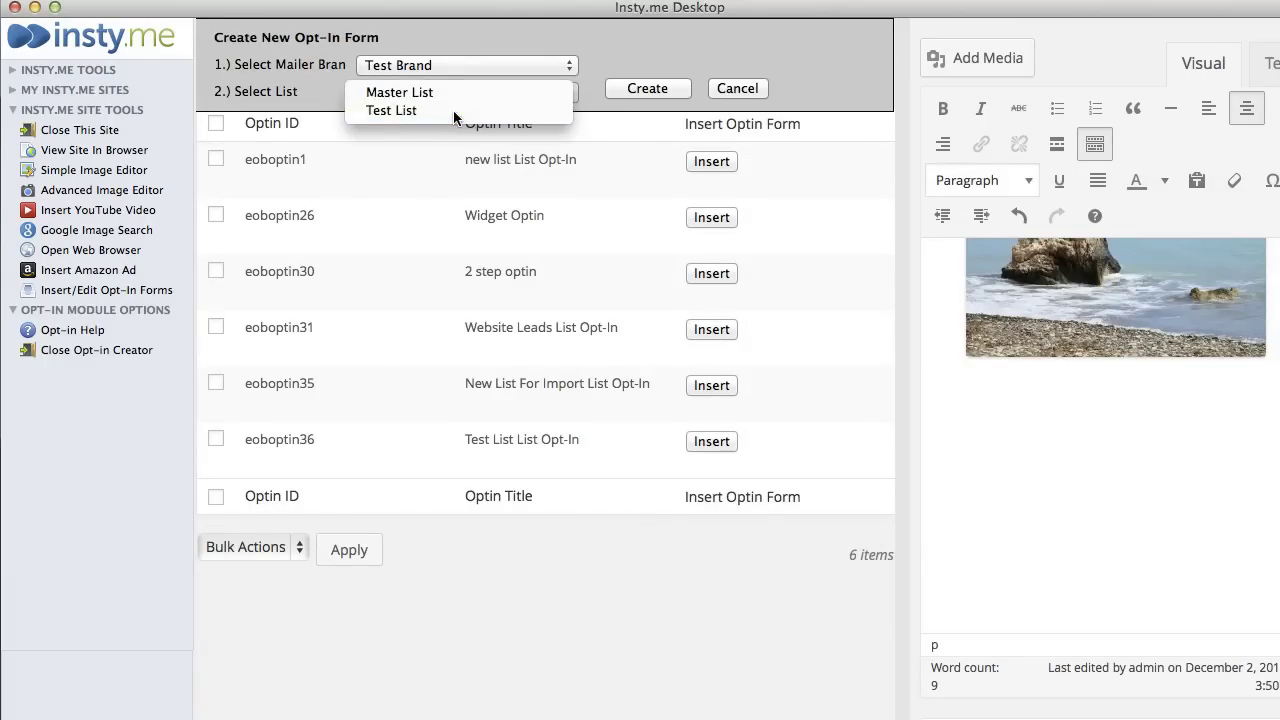
{"action": "left_click", "coordinate": [455, 112]}
{"action": "left_click", "coordinate": [637, 92]}
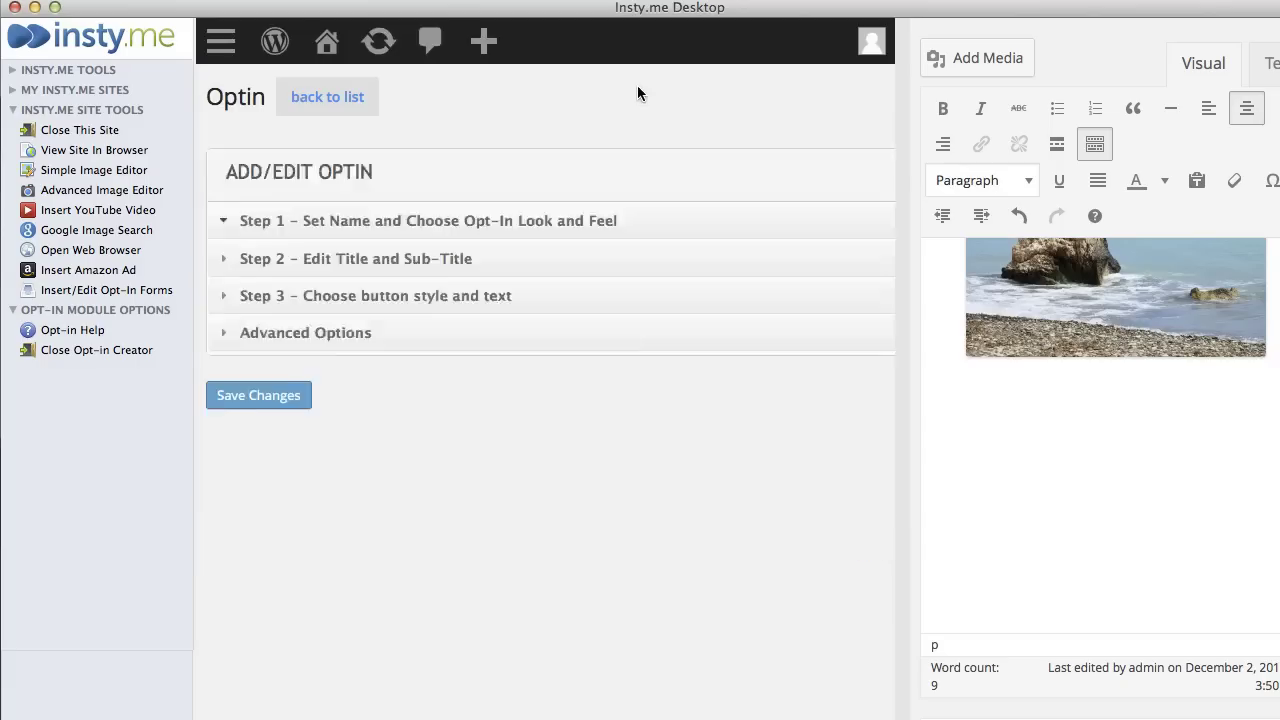
- Set the new form's style to Simple Optin
{"action": "left_click", "coordinate": [633, 400]}
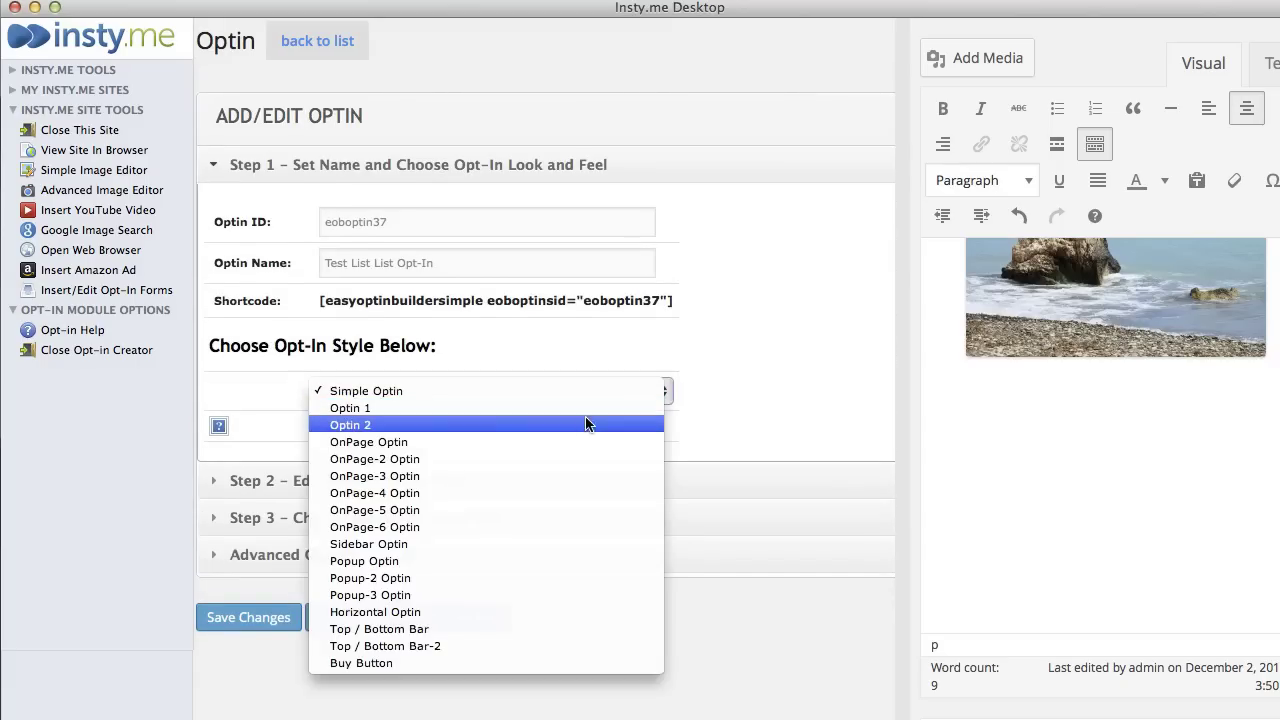
{"action": "left_click", "coordinate": [583, 423]}
{"action": "left_click", "coordinate": [580, 395]}
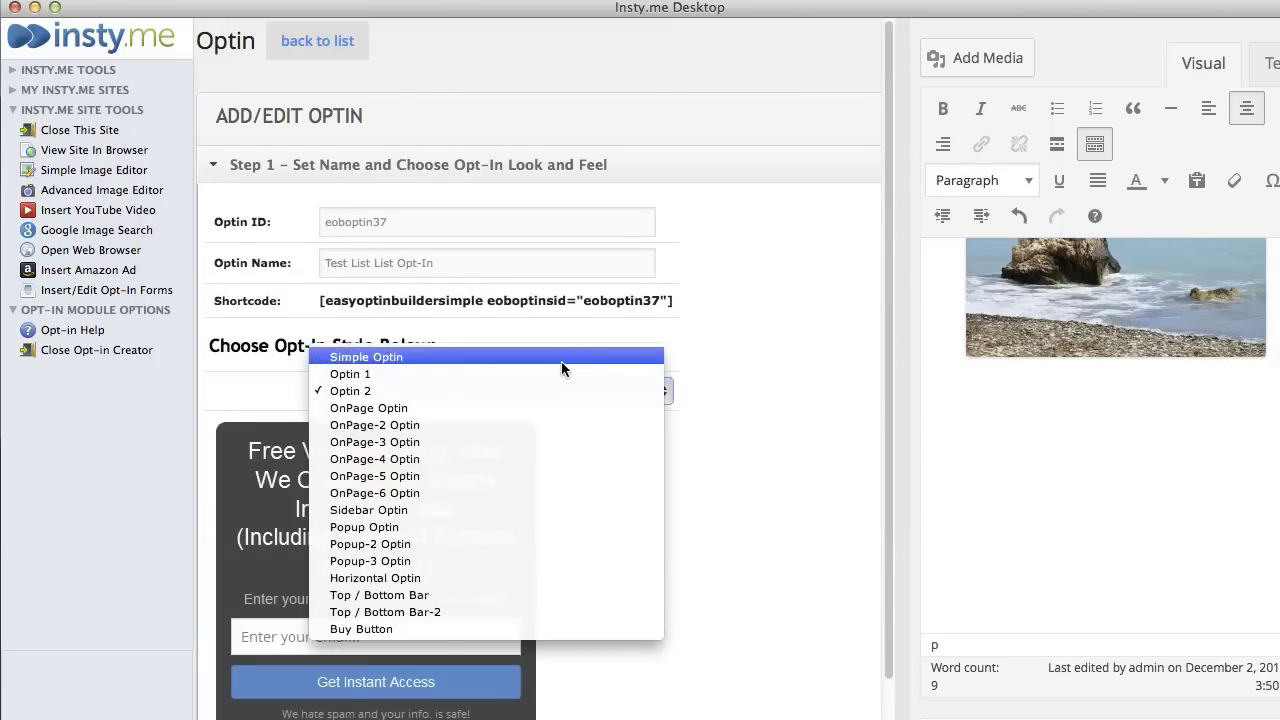
{"action": "left_click", "coordinate": [561, 361]}
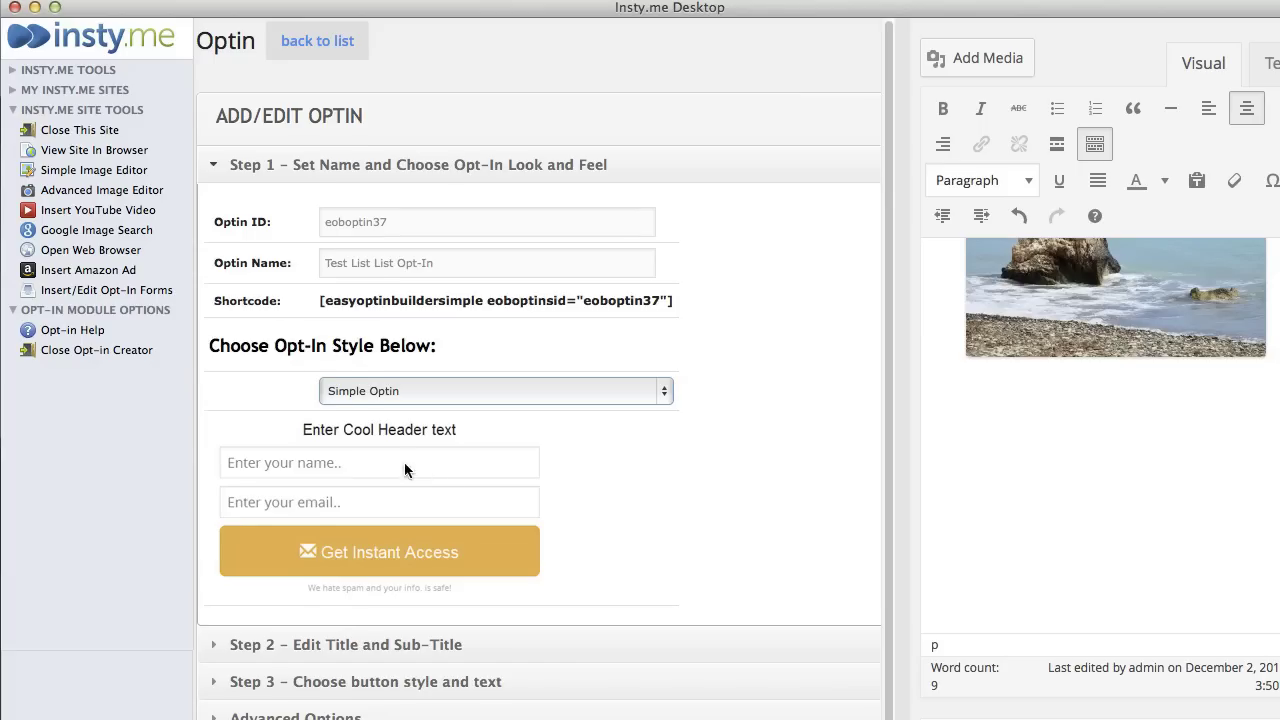
{"action": "scroll", "coordinate": [424, 569], "scroll_direction": "down", "scroll_amount": 1}
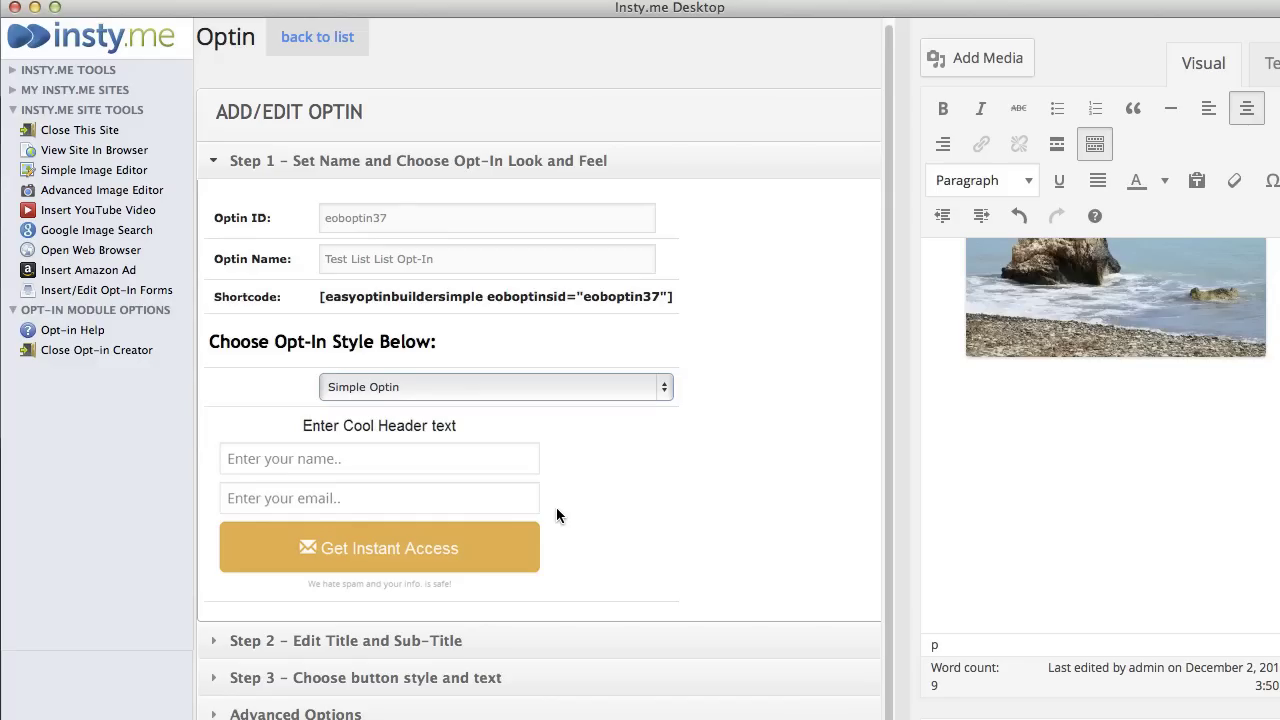
{"action": "scroll", "coordinate": [583, 490], "scroll_direction": "down", "scroll_amount": 1}
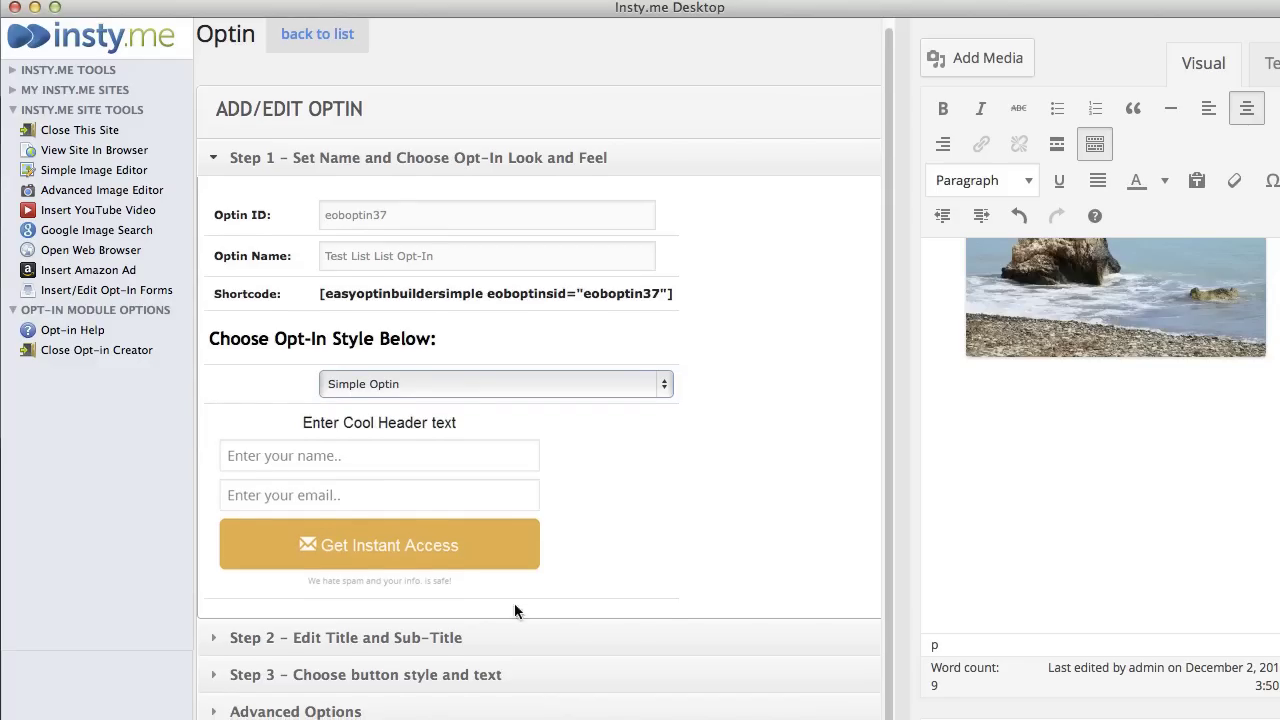
- Delete the 'Enter Cool Header text' sub-title, save the form, and insert its shortcode into the page
{"action": "left_click", "coordinate": [465, 643]}
{"action": "left_click_drag", "start_coordinate": [514, 411], "coordinate": [205, 392]}
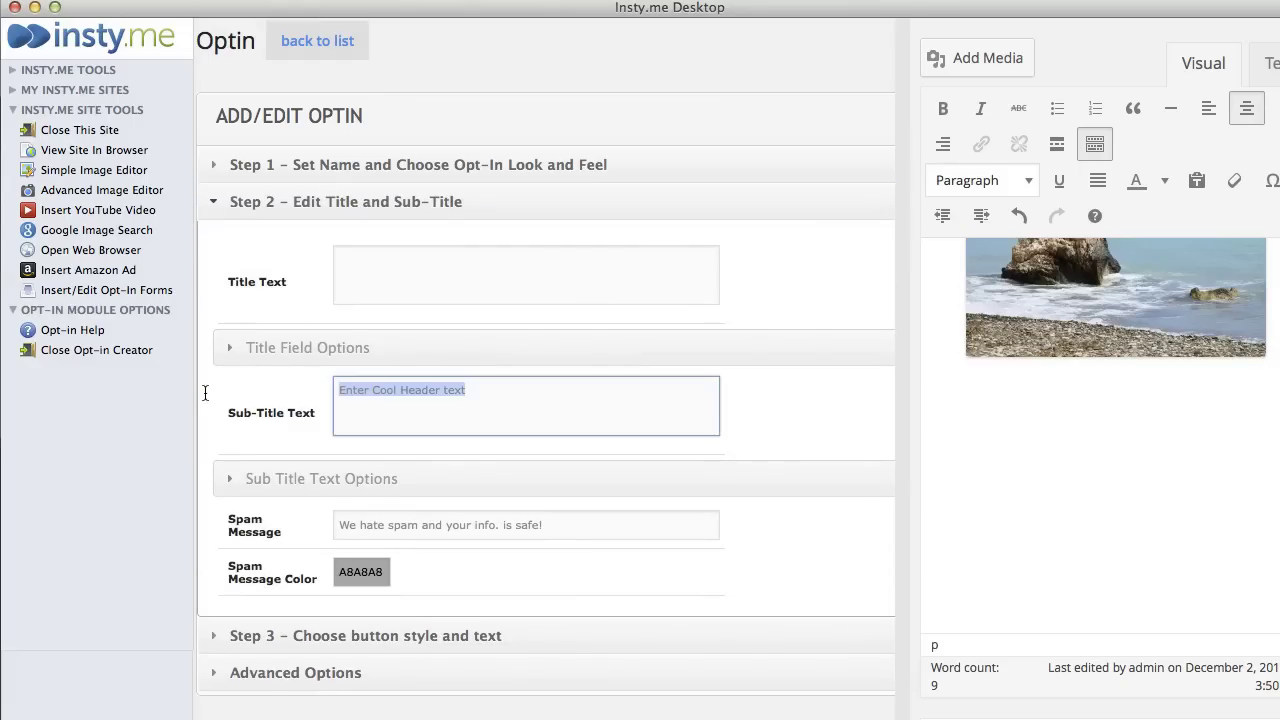
{"action": "key", "text": "BackSpace"}
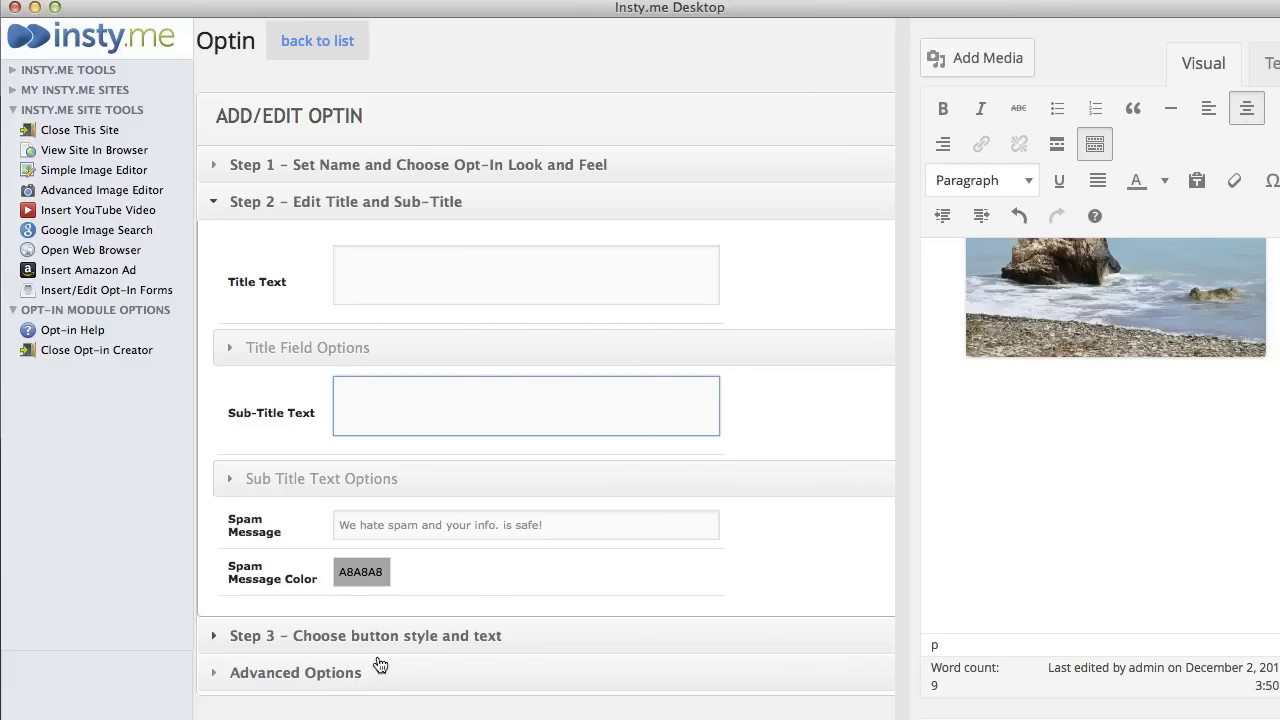
{"action": "left_click", "coordinate": [309, 711]}
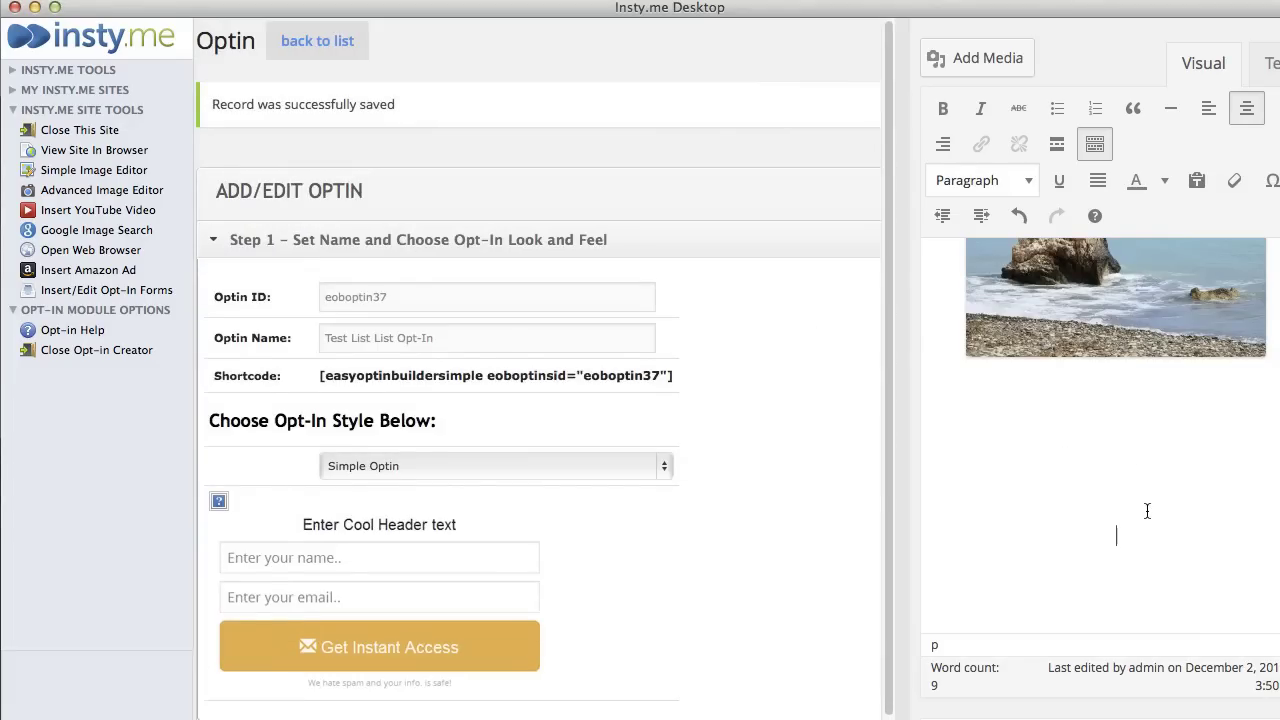
{"action": "scroll", "coordinate": [623, 583], "scroll_direction": "down", "scroll_amount": 2}
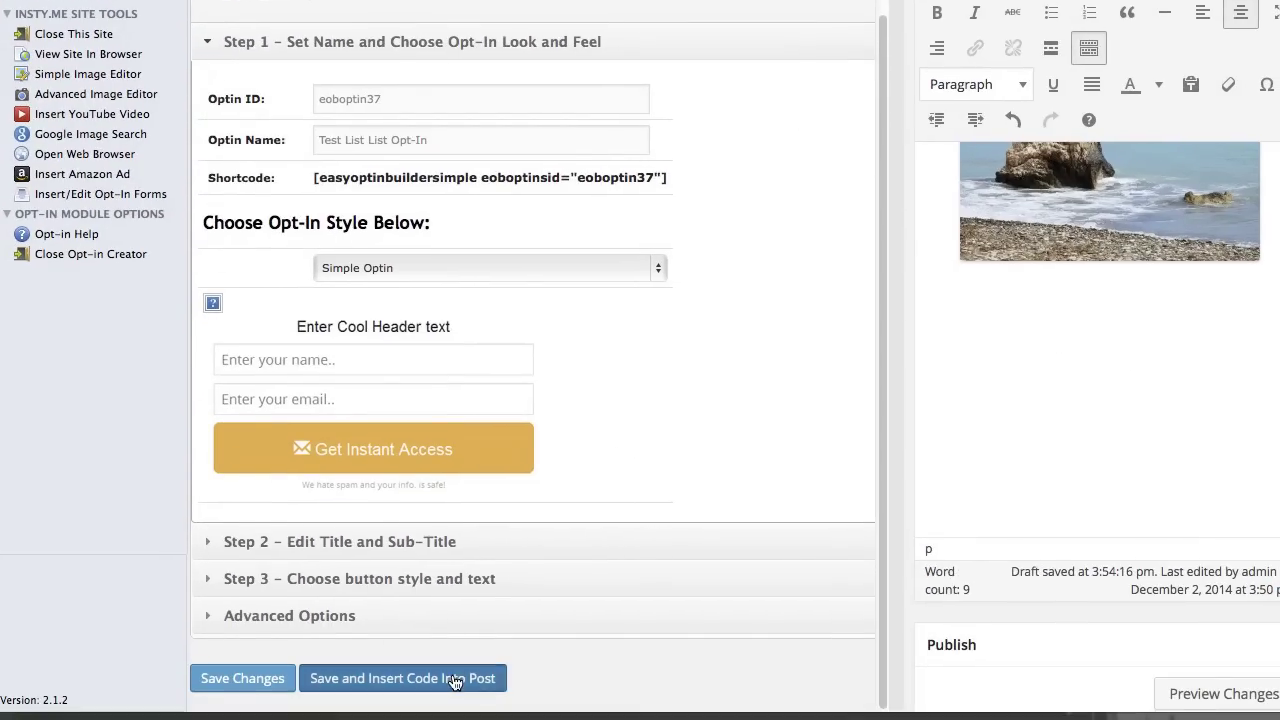
{"action": "left_click", "coordinate": [425, 677]}
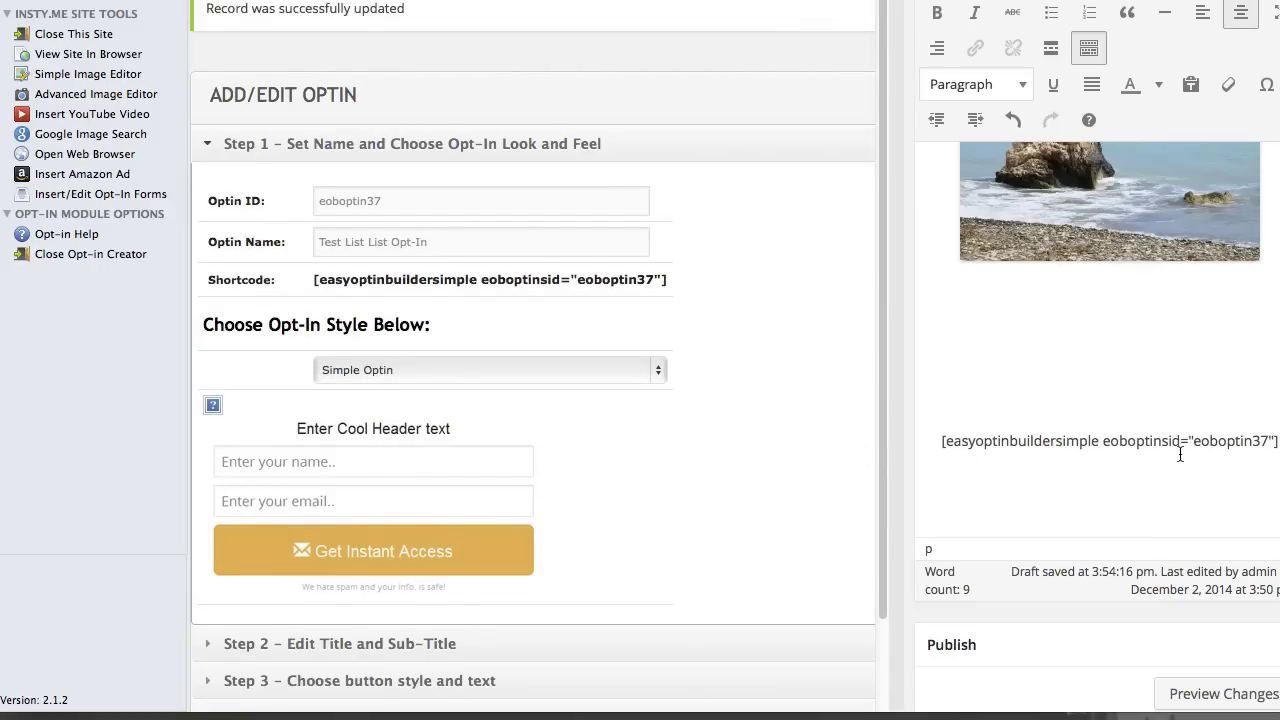
- Close the opt-in creator, update the Squeeze Page, and view it live in an enlarged window
{"action": "left_click", "coordinate": [99, 261]}
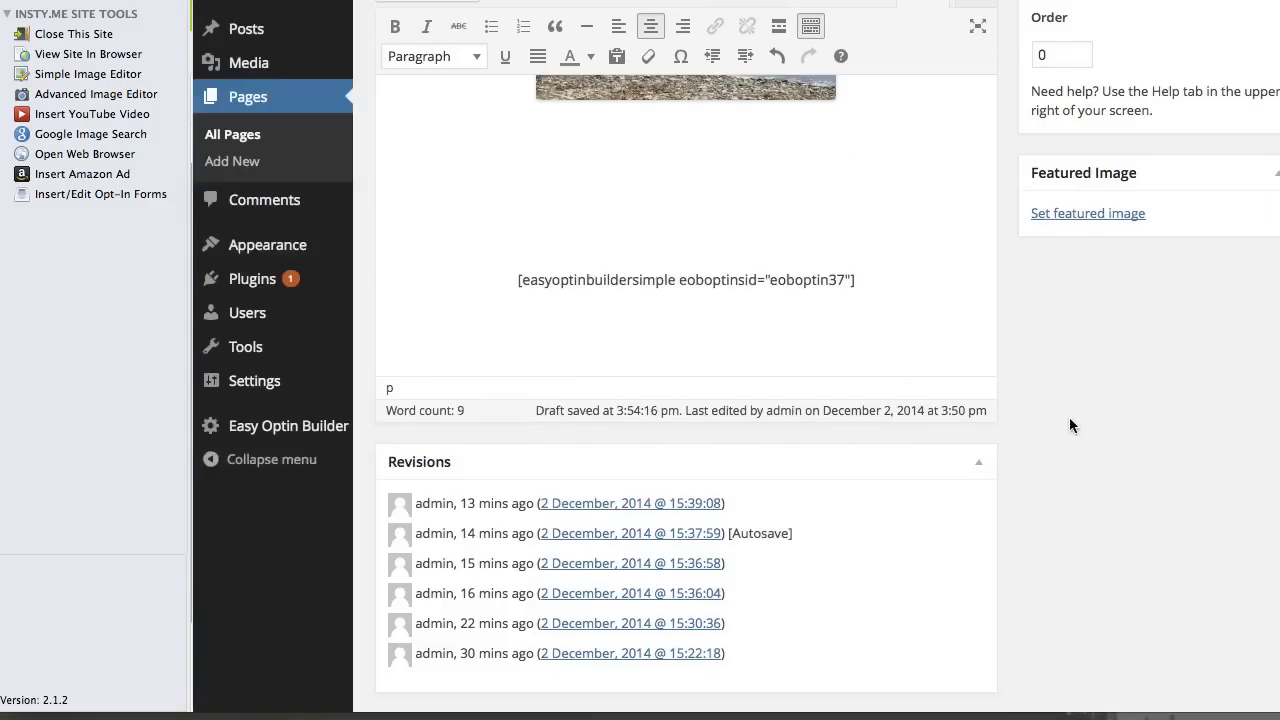
{"action": "scroll", "coordinate": [1075, 425], "scroll_direction": "up", "scroll_amount": 5}
{"action": "left_click", "coordinate": [1236, 286]}
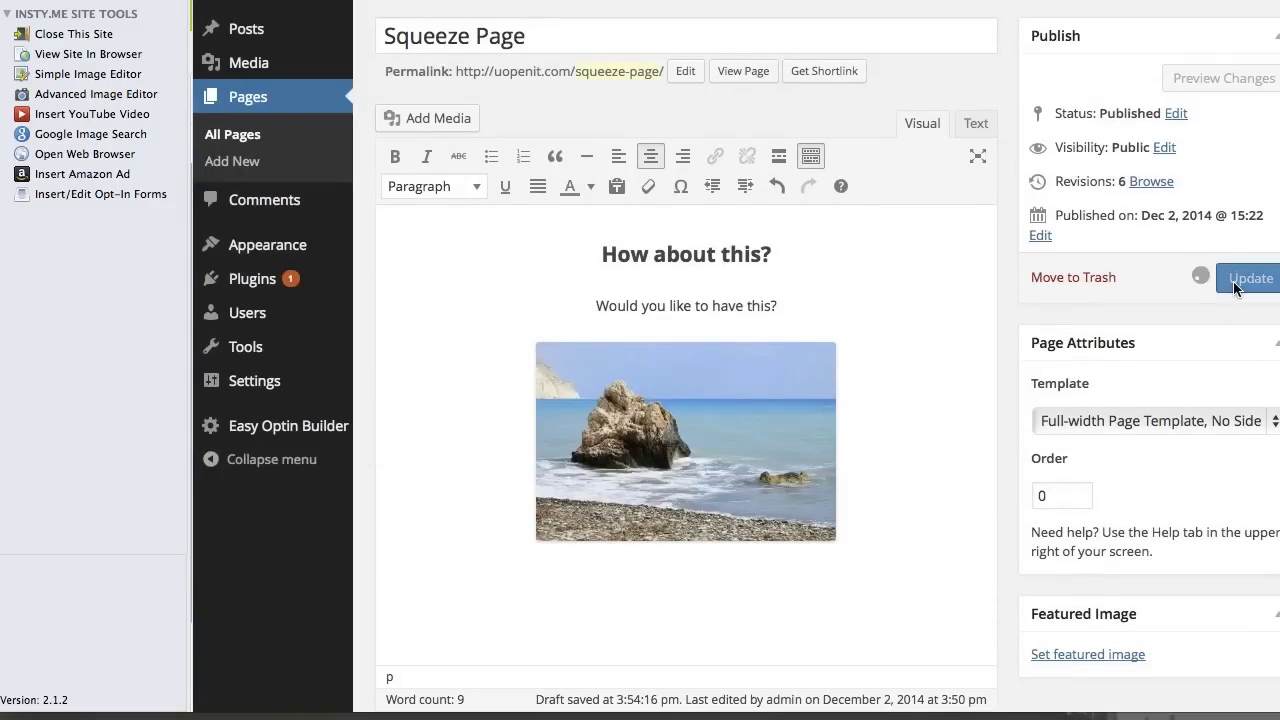
{"action": "left_click", "coordinate": [745, 129]}
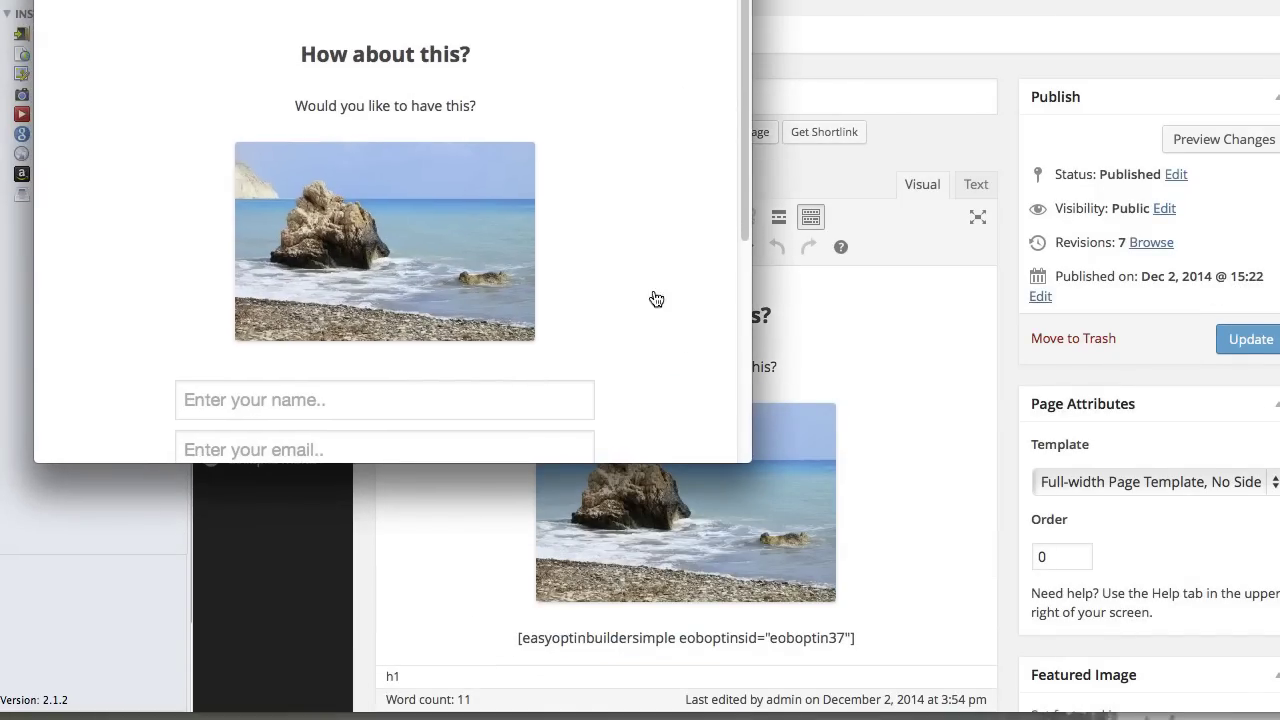
{"action": "left_click_drag", "start_coordinate": [750, 457], "coordinate": [1214, 718]}
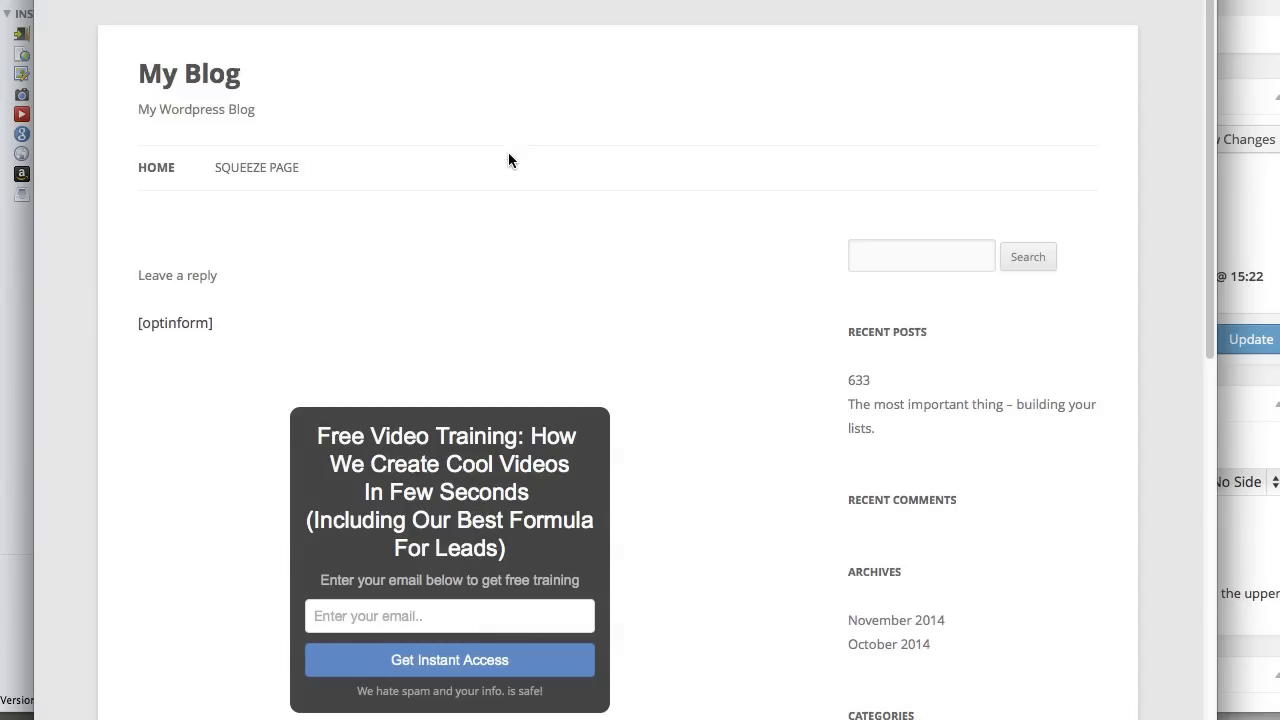
- Open the squeeze page preview and enter a test name in the opt-in form's name field
{"action": "left_click", "coordinate": [258, 170]}
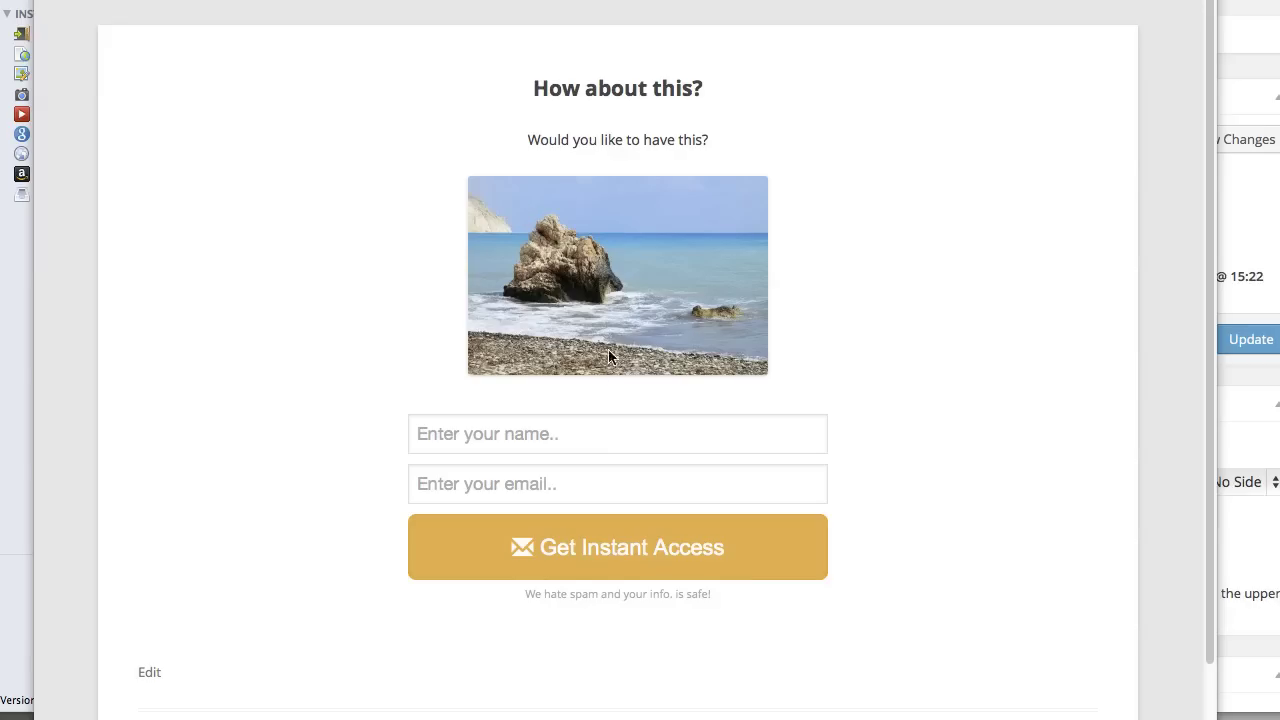
{"action": "left_click", "coordinate": [602, 436]}
{"action": "type", "text": "Nick"}
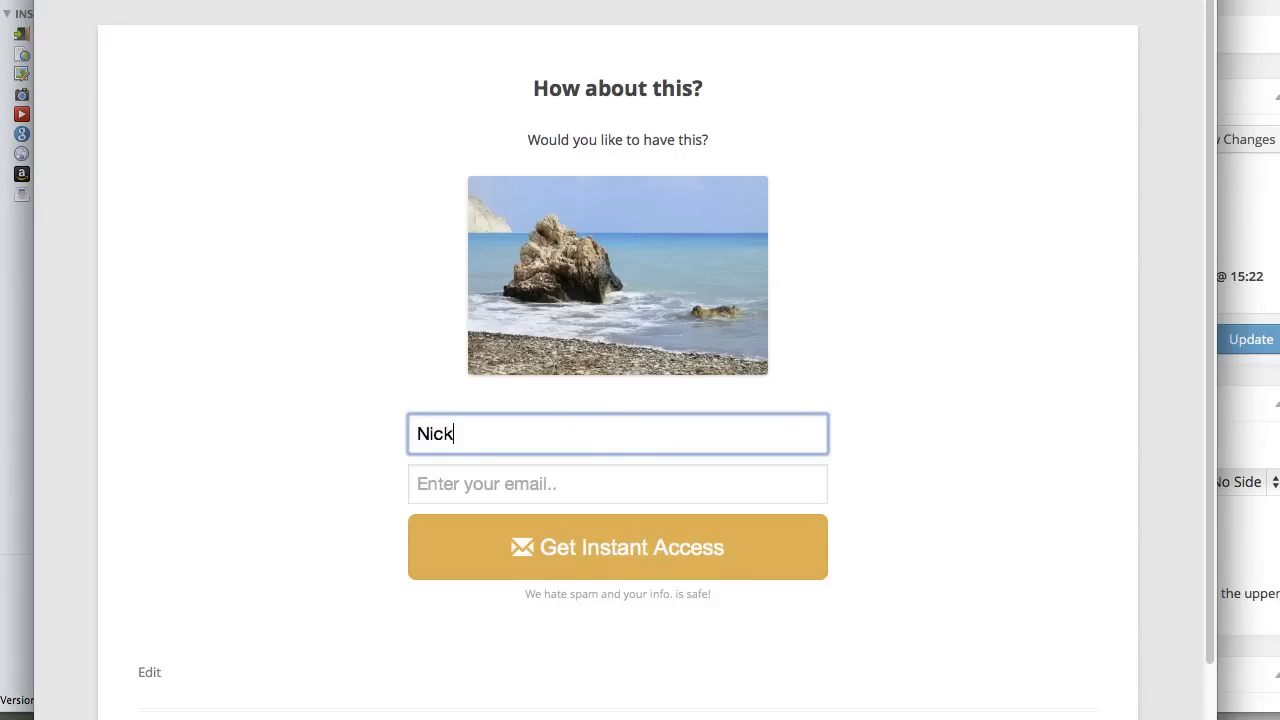
{"action": "key", "text": "Tab"}
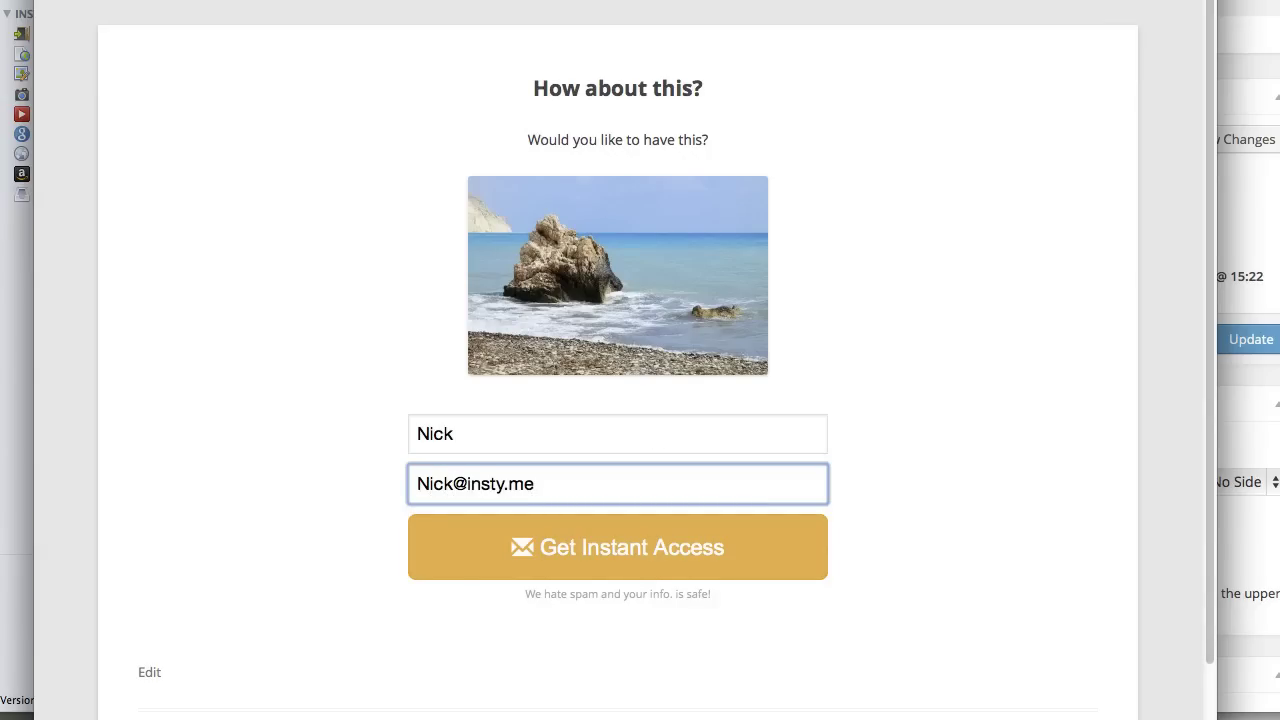
- Fill in a test e-mail address at insty.me, correcting typos, then close the preview
{"action": "key", "text": "Escape"}
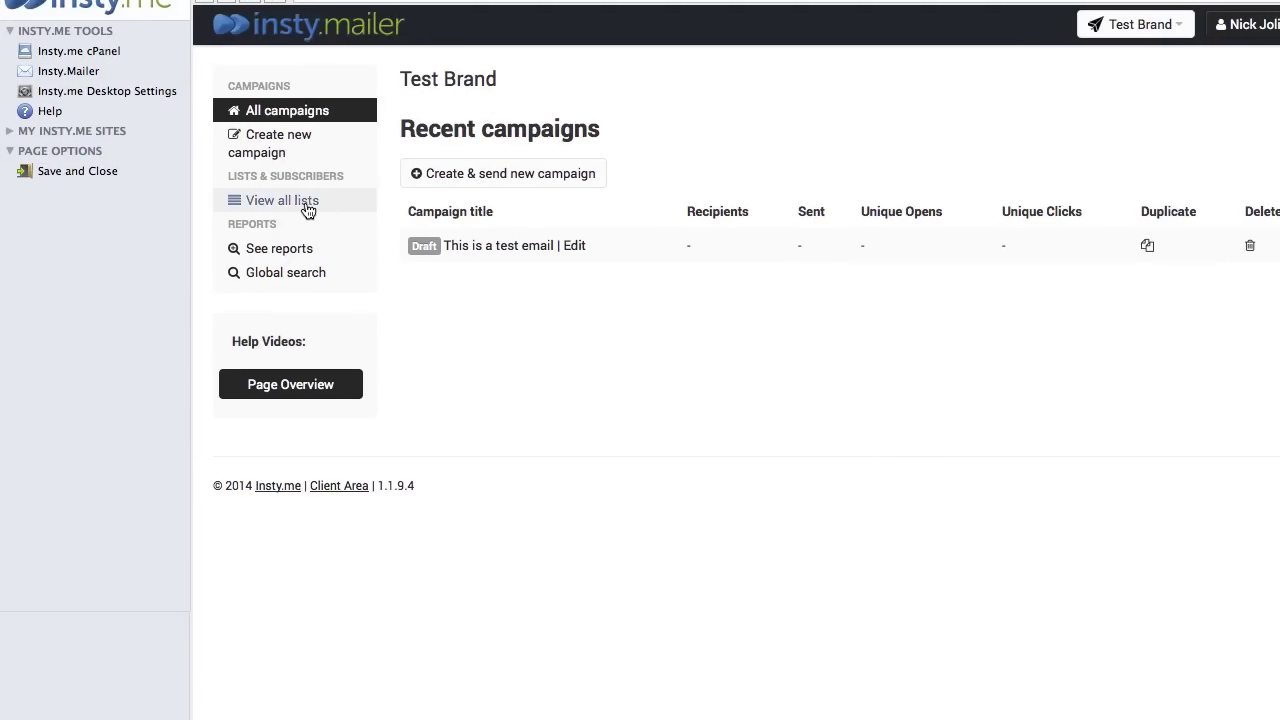
- Open the Test List's settings from the list of all subscriber lists
{"action": "left_click", "coordinate": [307, 205]}
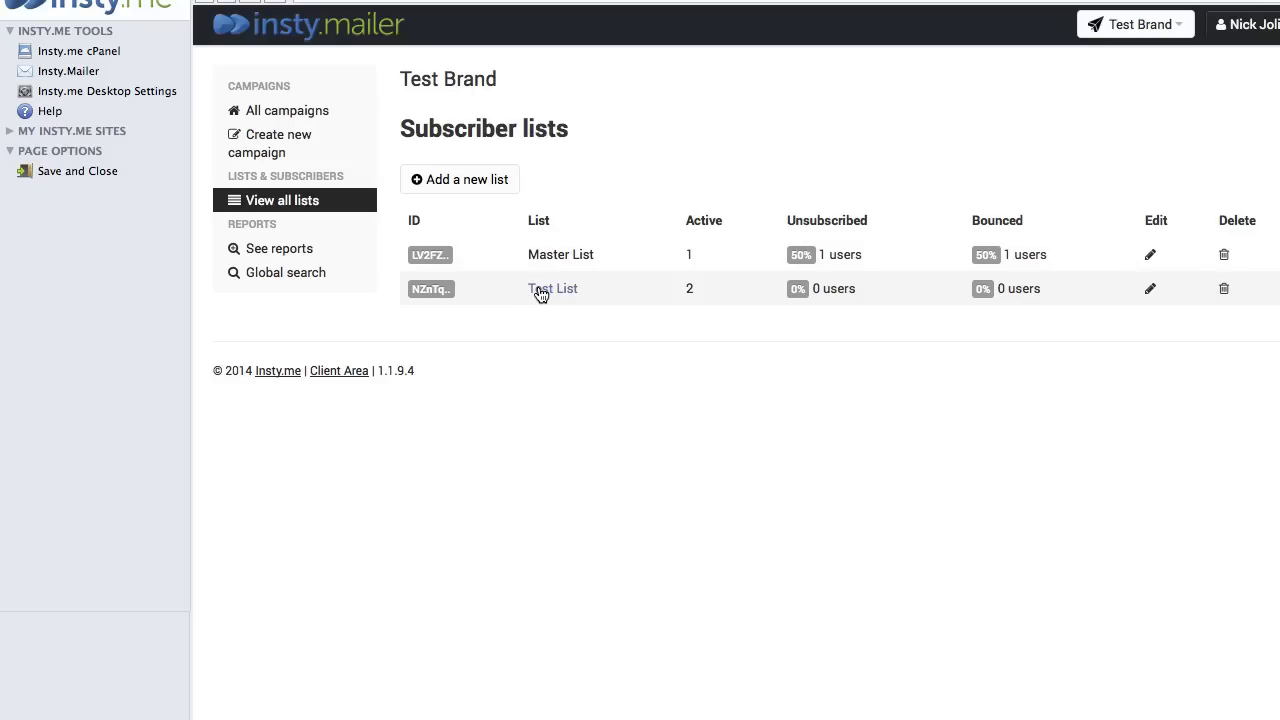
{"action": "left_click", "coordinate": [540, 290]}
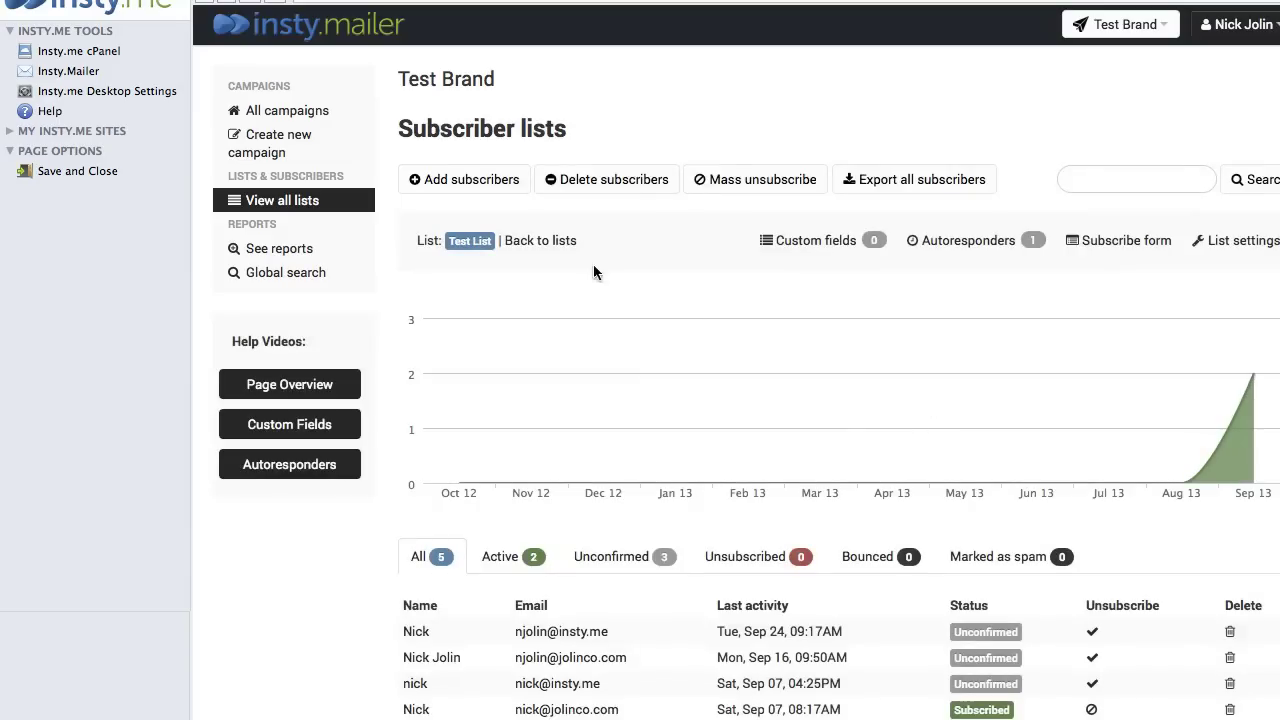
{"action": "left_click", "coordinate": [1230, 243]}
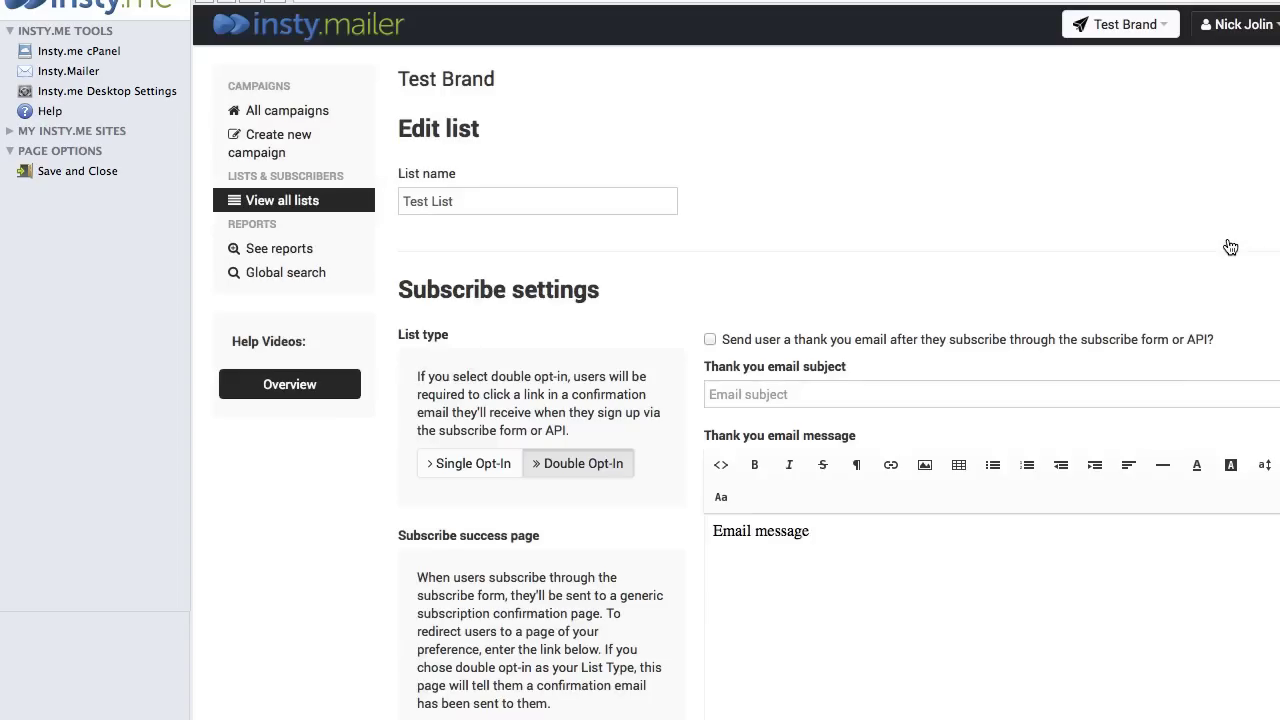
{"action": "scroll", "coordinate": [636, 293], "scroll_direction": "down", "scroll_amount": 1}
{"action": "scroll", "coordinate": [606, 289], "scroll_direction": "down", "scroll_amount": 5}
{"action": "scroll", "coordinate": [555, 312], "scroll_direction": "up", "scroll_amount": 2}
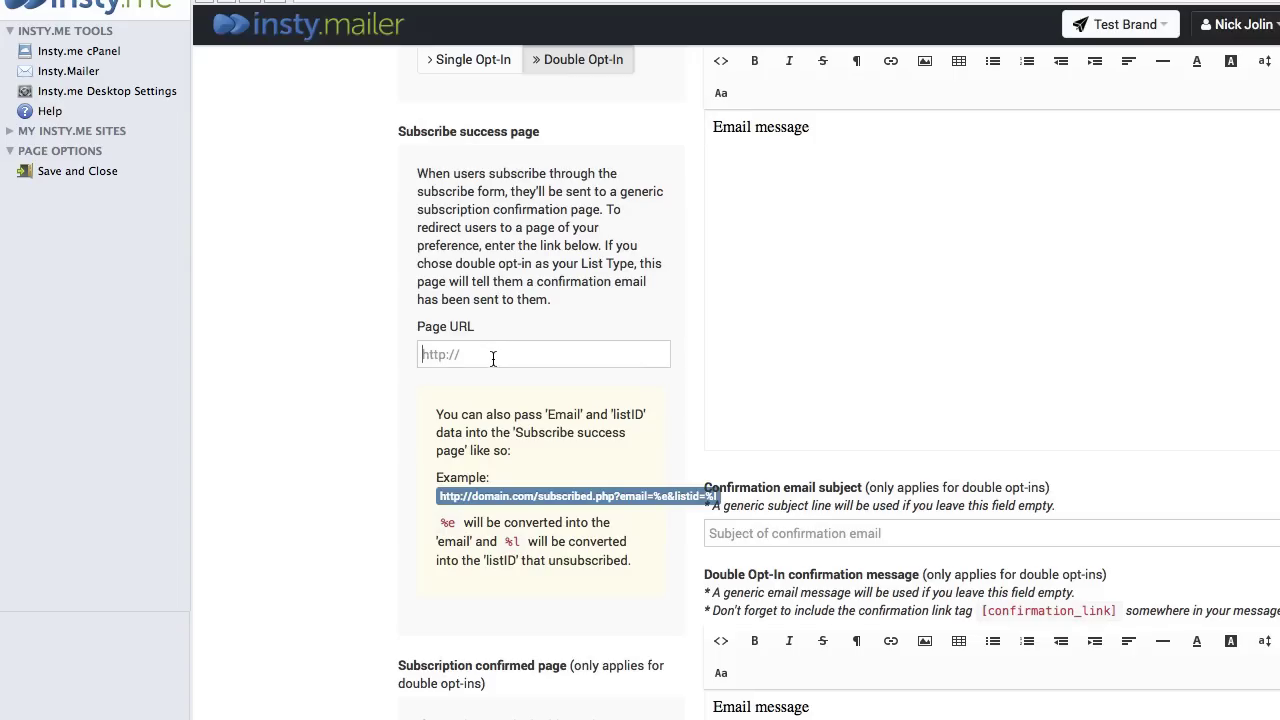
{"action": "left_click", "coordinate": [494, 354]}
{"action": "type", "text": "http://google.com"}
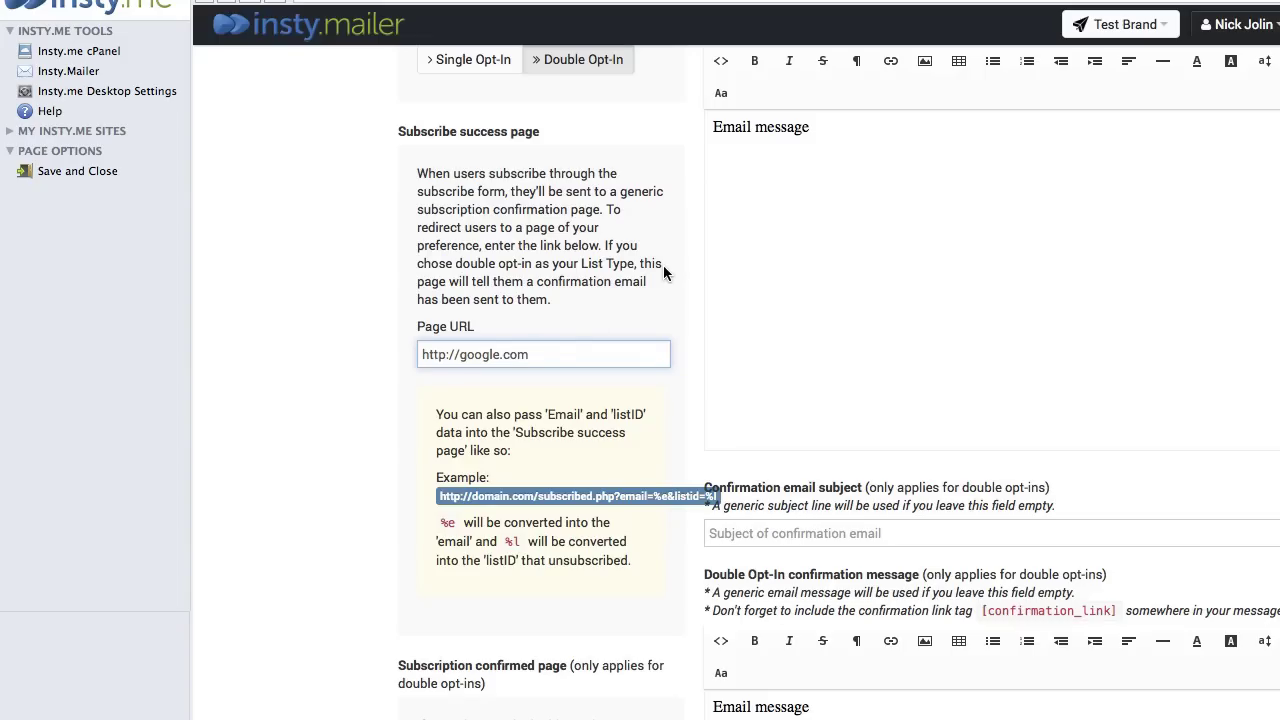
{"action": "scroll", "coordinate": [760, 300], "scroll_direction": "down", "scroll_amount": 15}
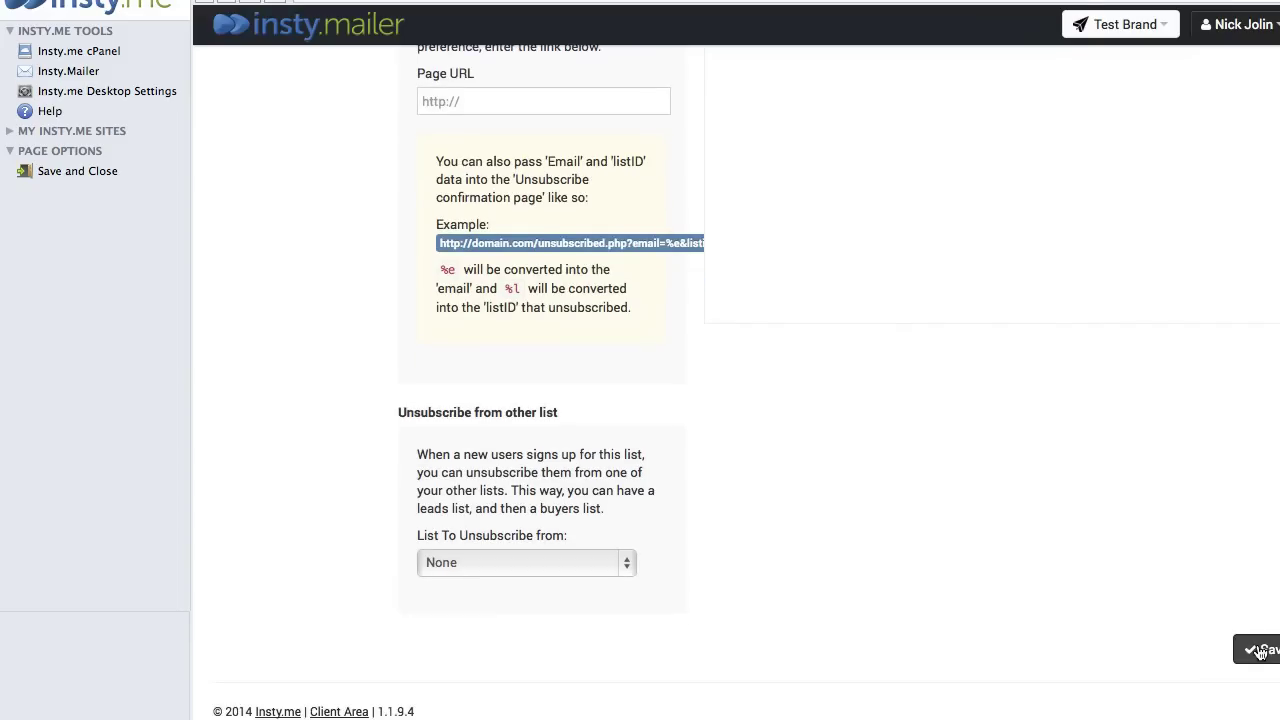
{"action": "left_click", "coordinate": [1259, 651]}
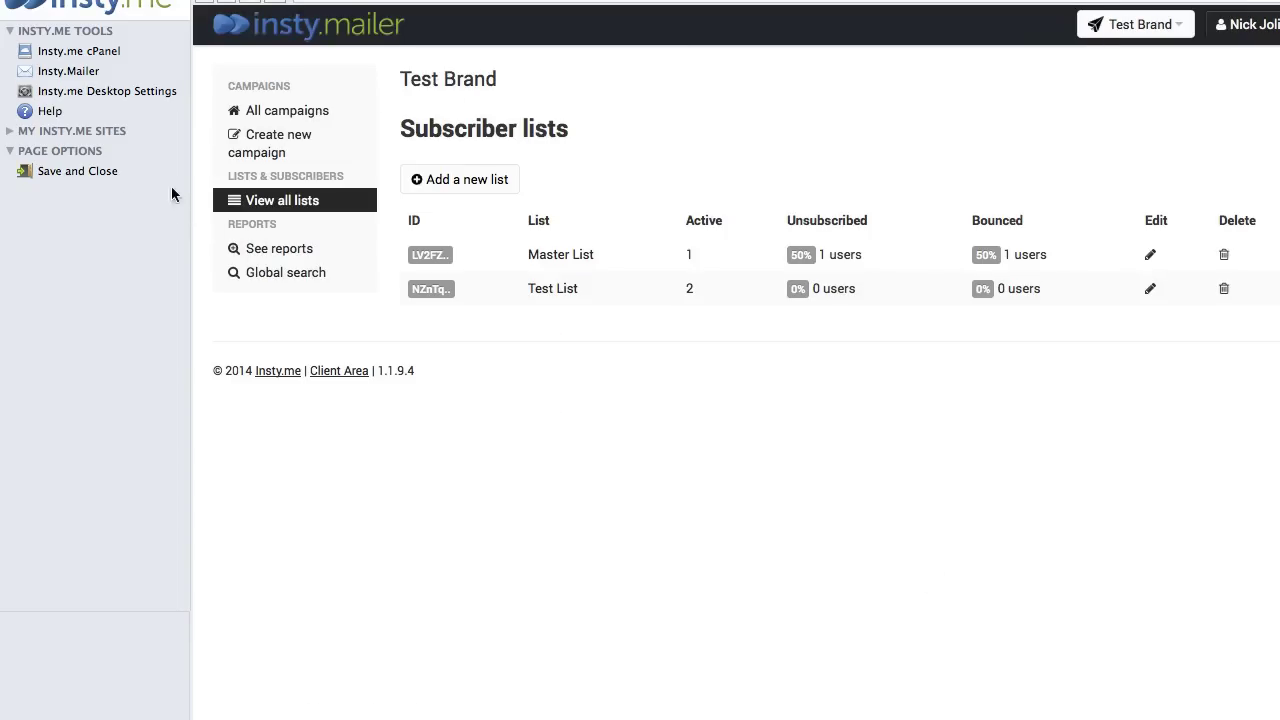
- Return to the page editor, view the squeeze page, and submit the test sign-up with Get Instant Access
{"action": "left_click", "coordinate": [98, 170]}
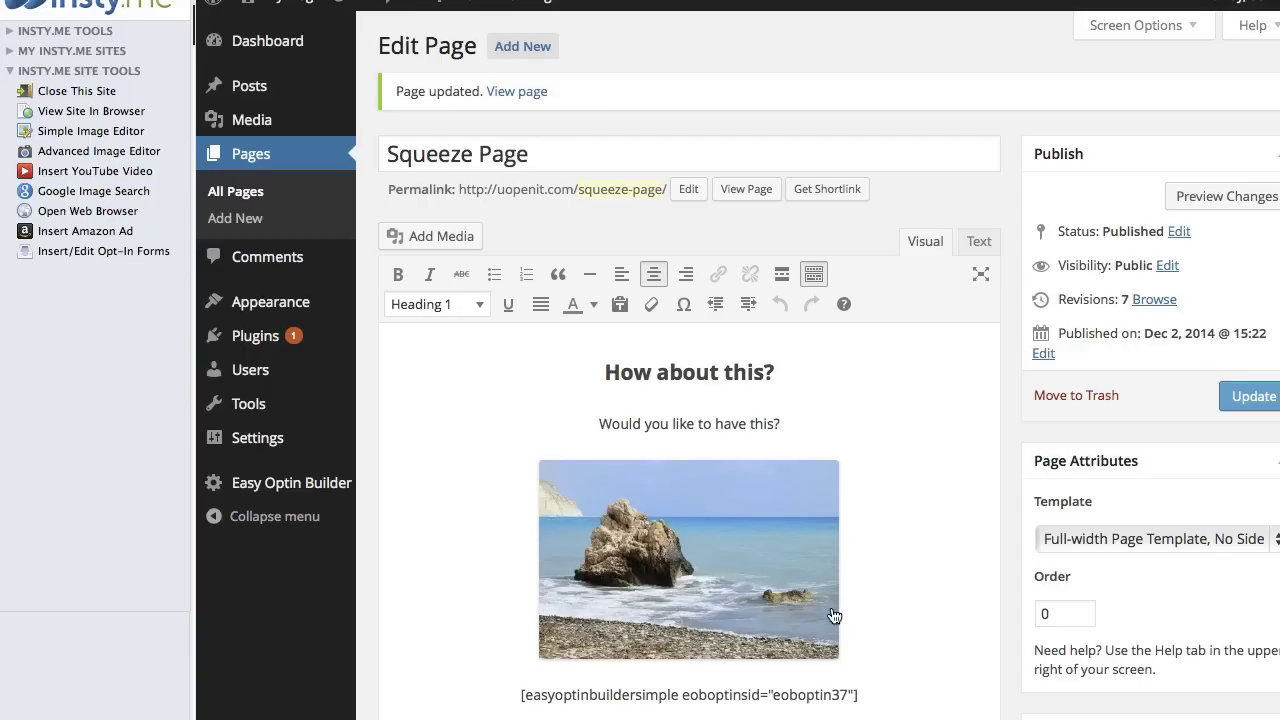
{"action": "left_click", "coordinate": [648, 304]}
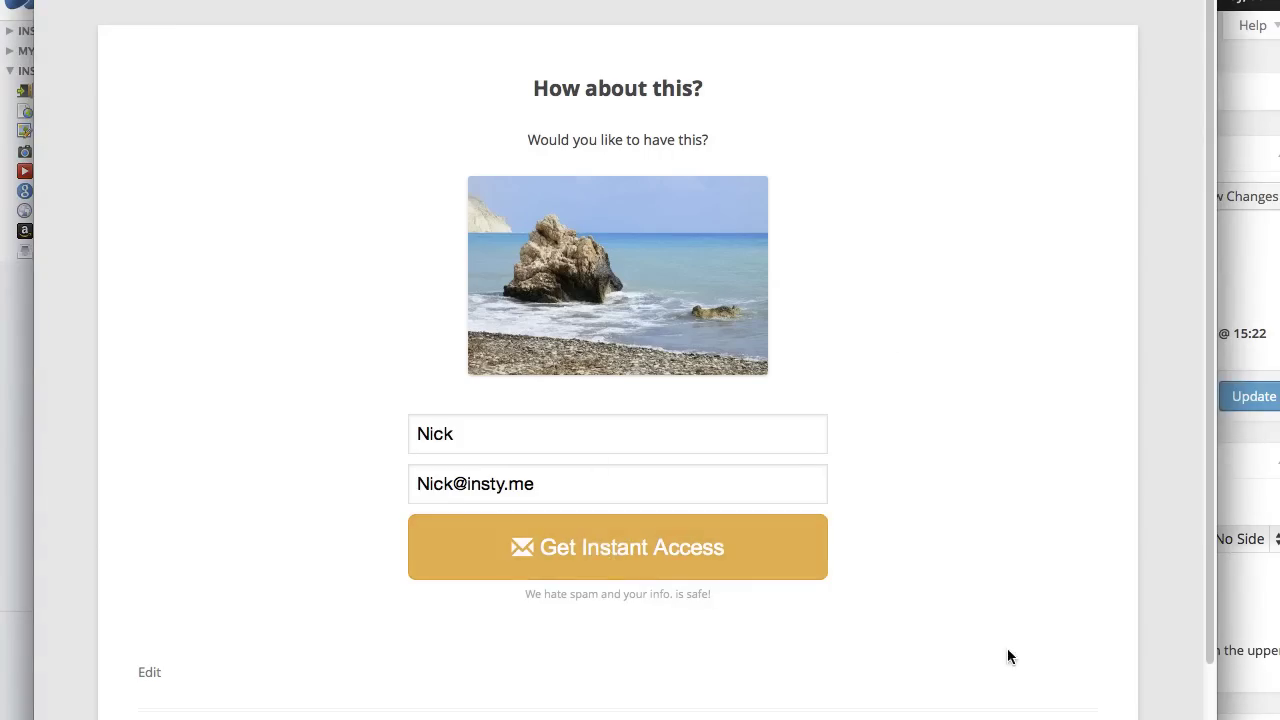
{"action": "left_click", "coordinate": [604, 558]}
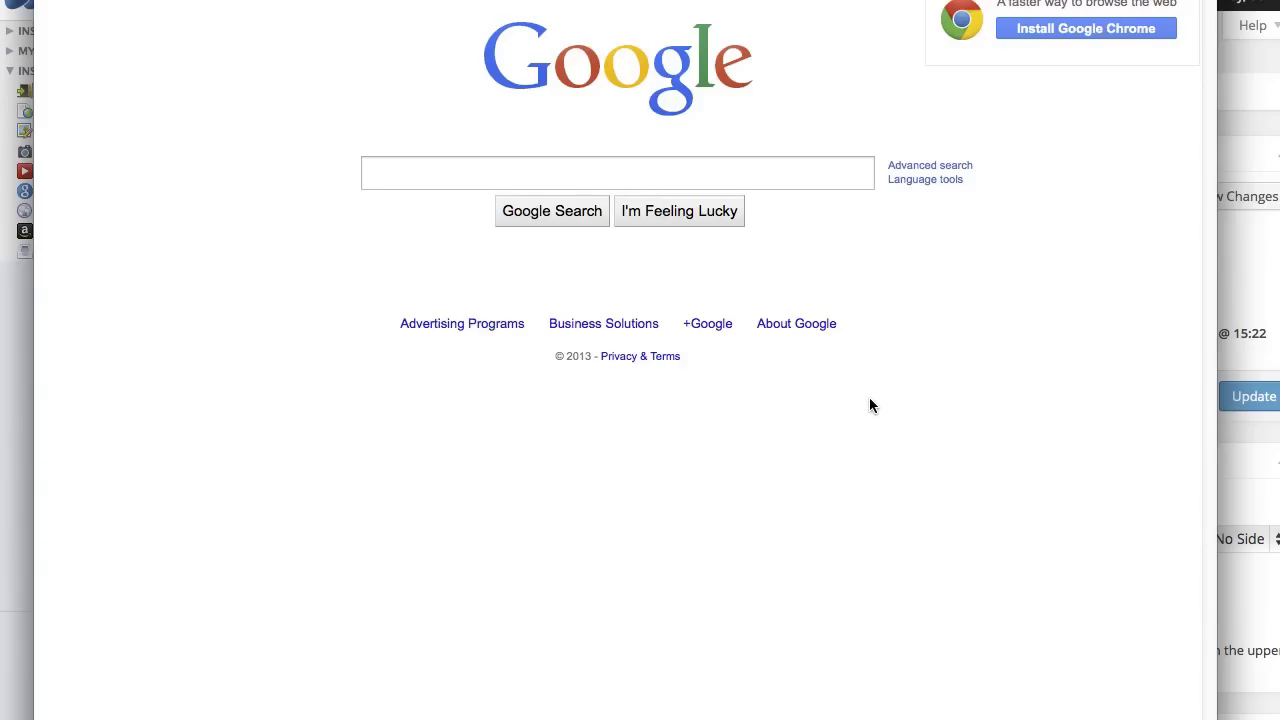